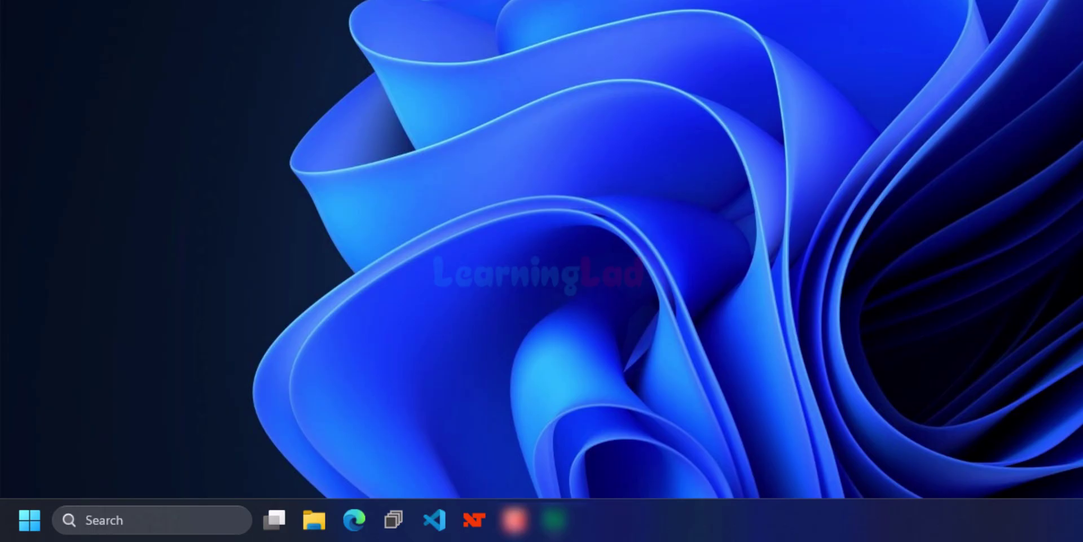
- Open winlibs.com in Microsoft Edge
left_click(347, 521)
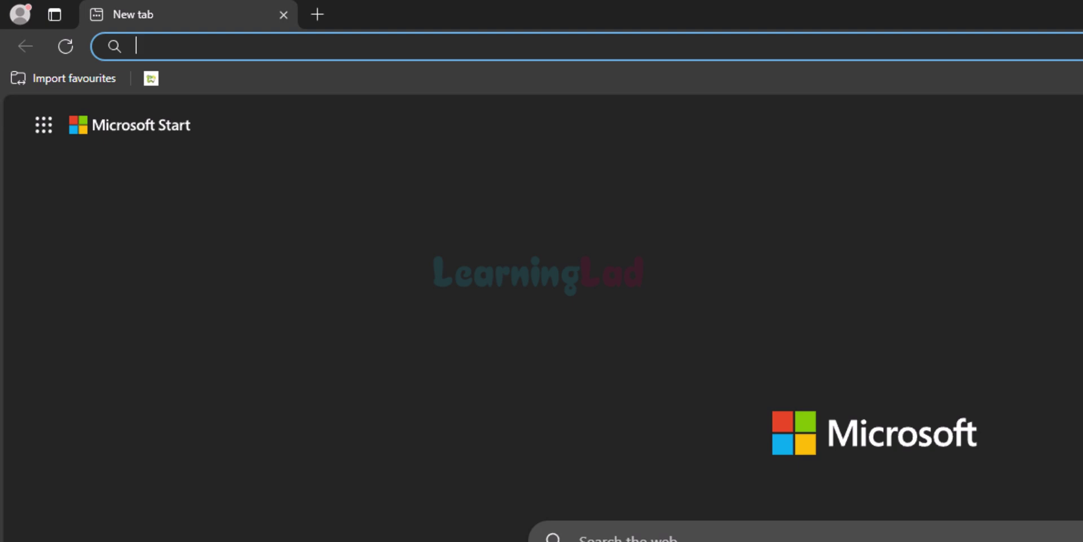
type("winlibs.com")
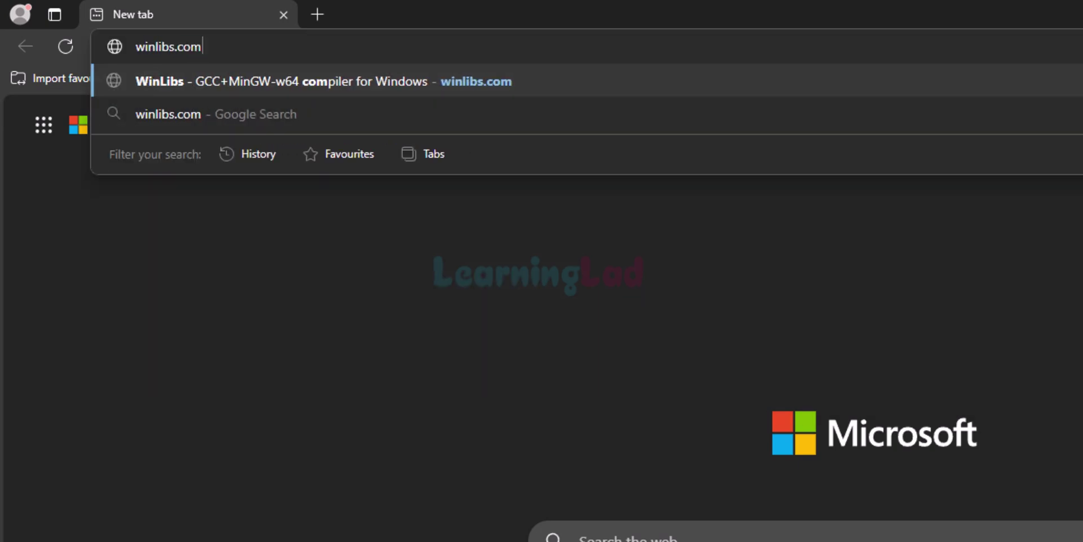
key("Return")
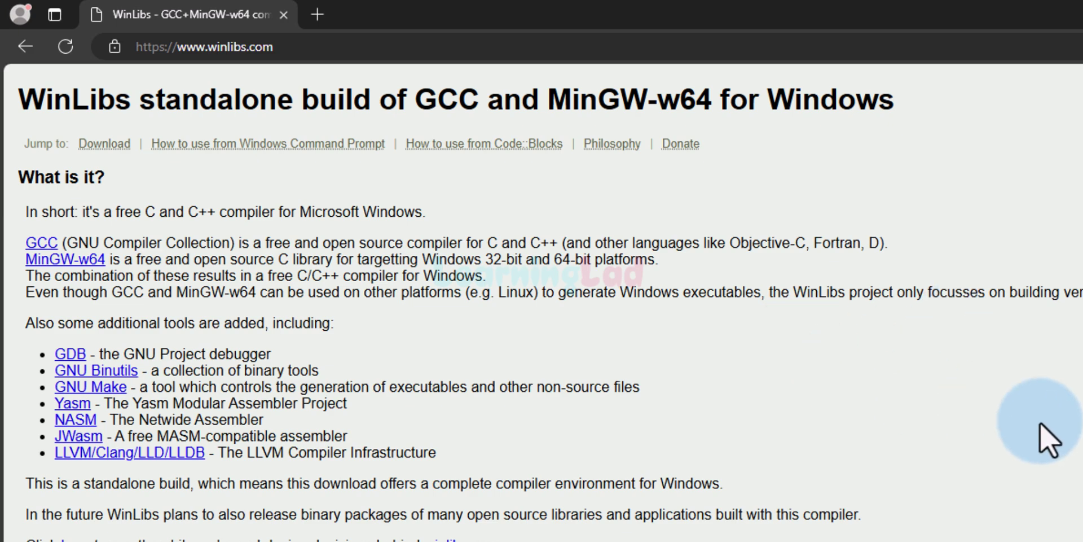
- Download the Win64 Zip archive of the latest GCC 14.2.0 UCRT release with POSIX threads and LLVM/Clang/LLD/LLDB
scroll(1060, 463, "down", 5)
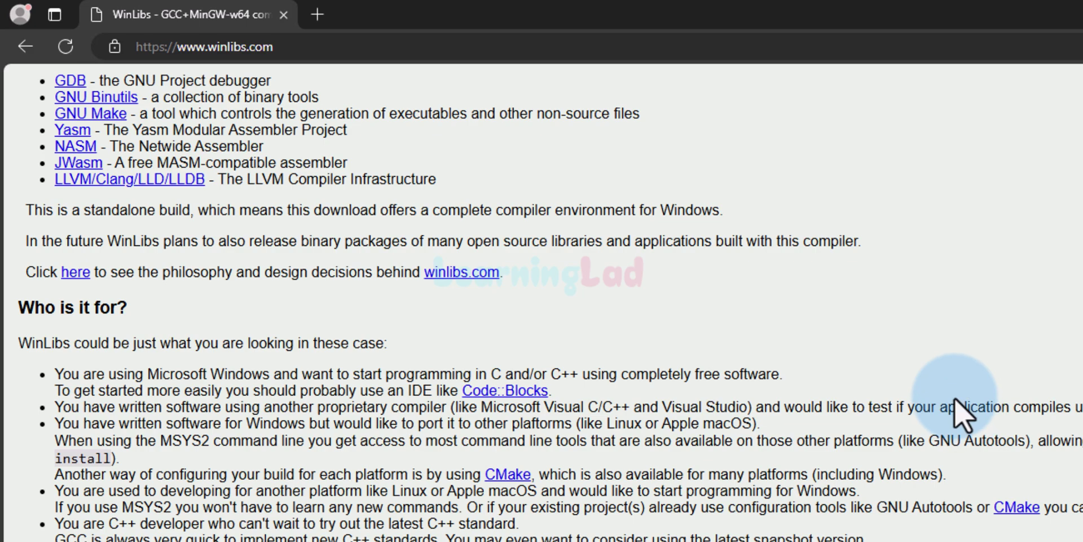
scroll(953, 401, "down", 10)
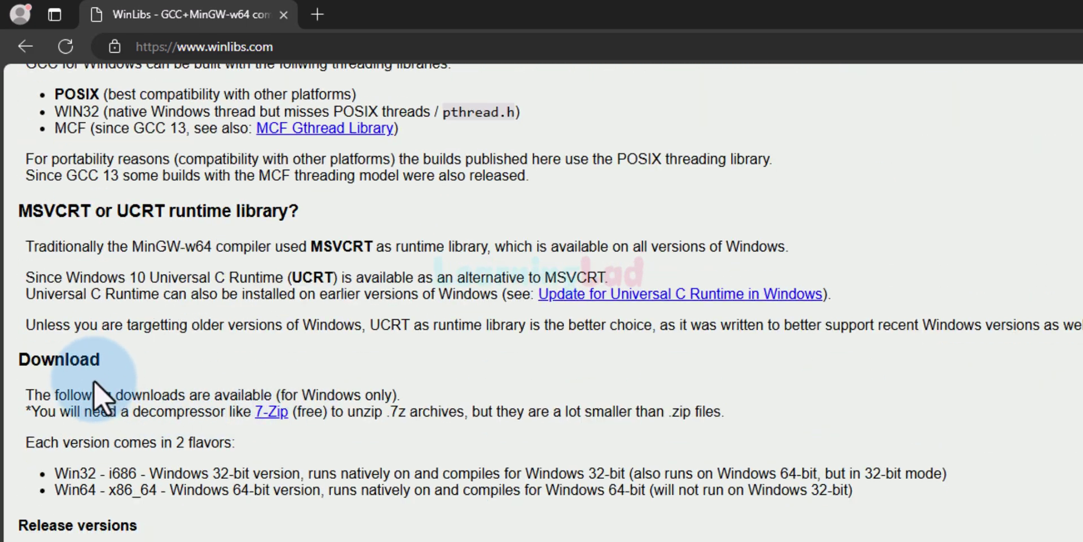
scroll(641, 363, "down", 3)
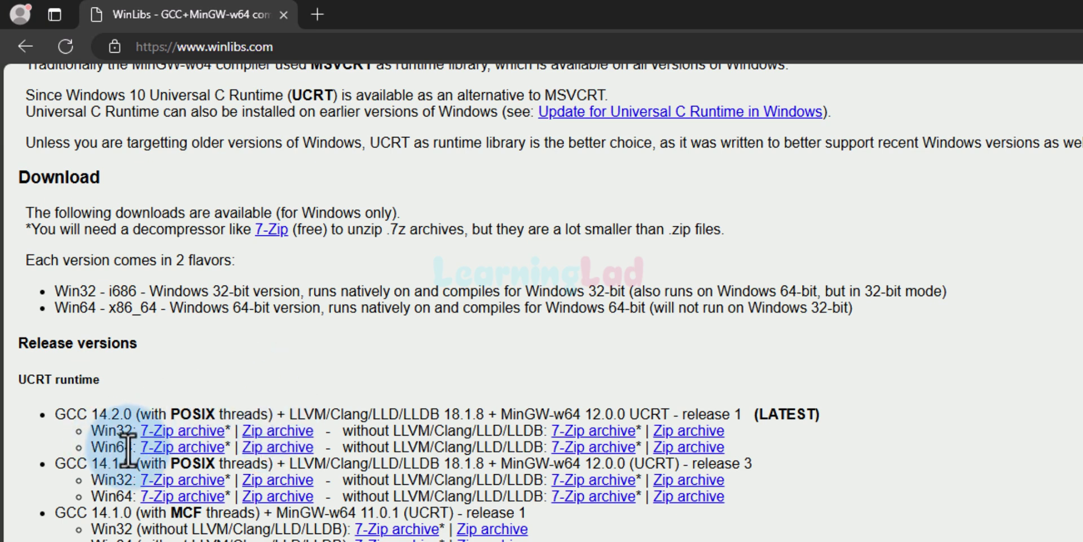
left_click(293, 447)
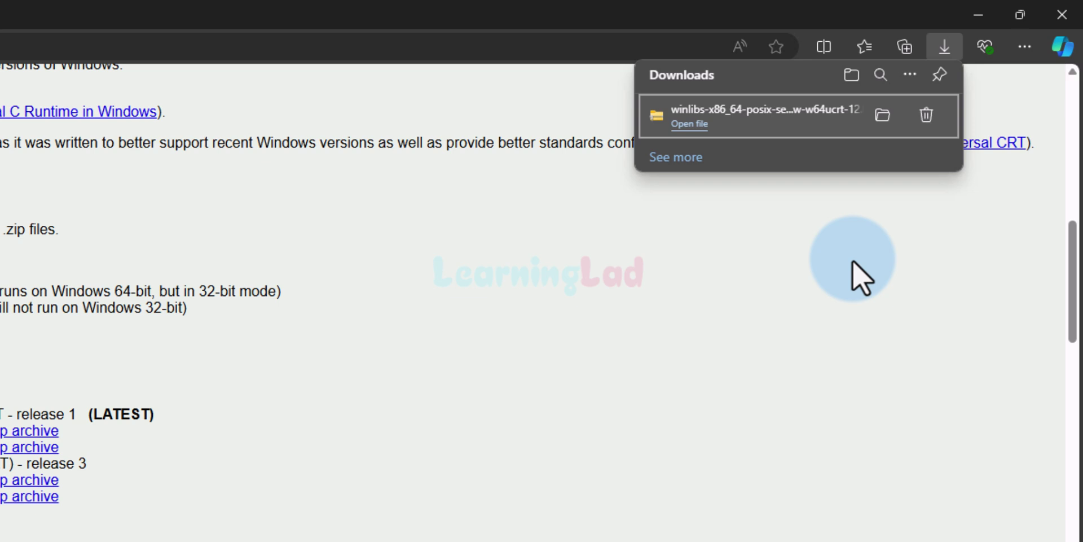
- Show the downloaded WinLibs zip in its folder, maximize the File Explorer window and display the files as large icons
left_click(875, 119)
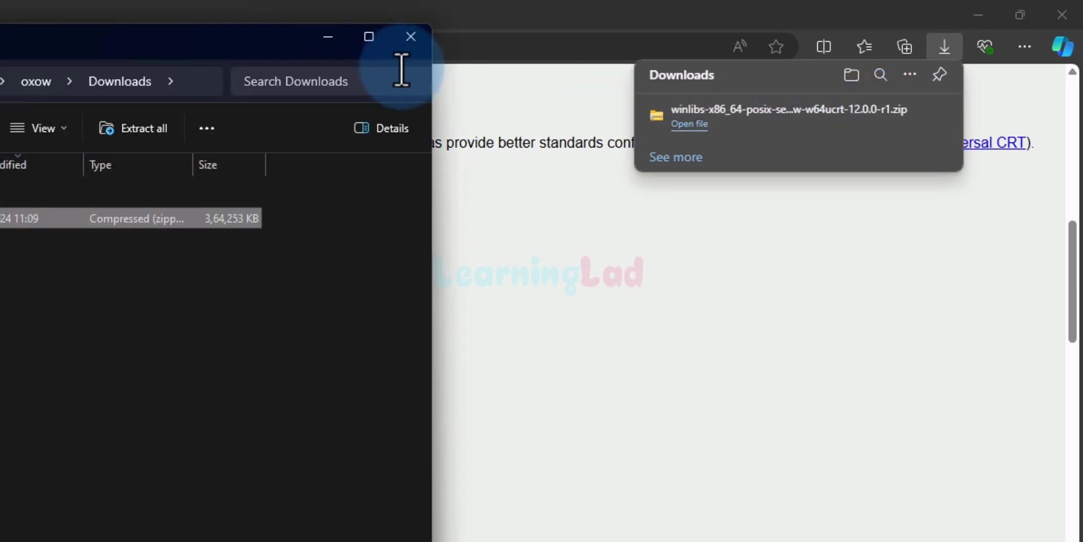
left_click(369, 36)
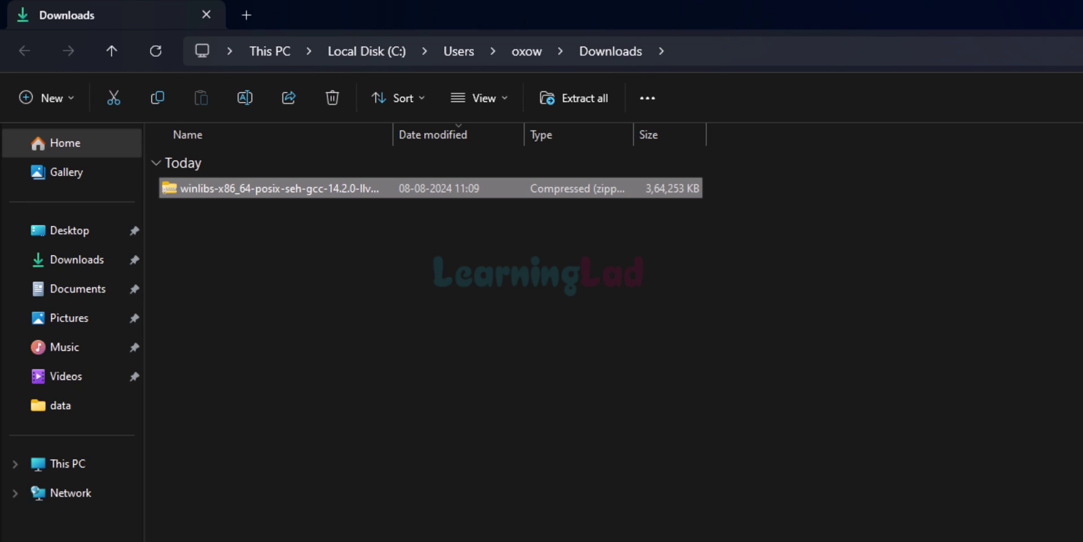
key("ctrl+shift+2")
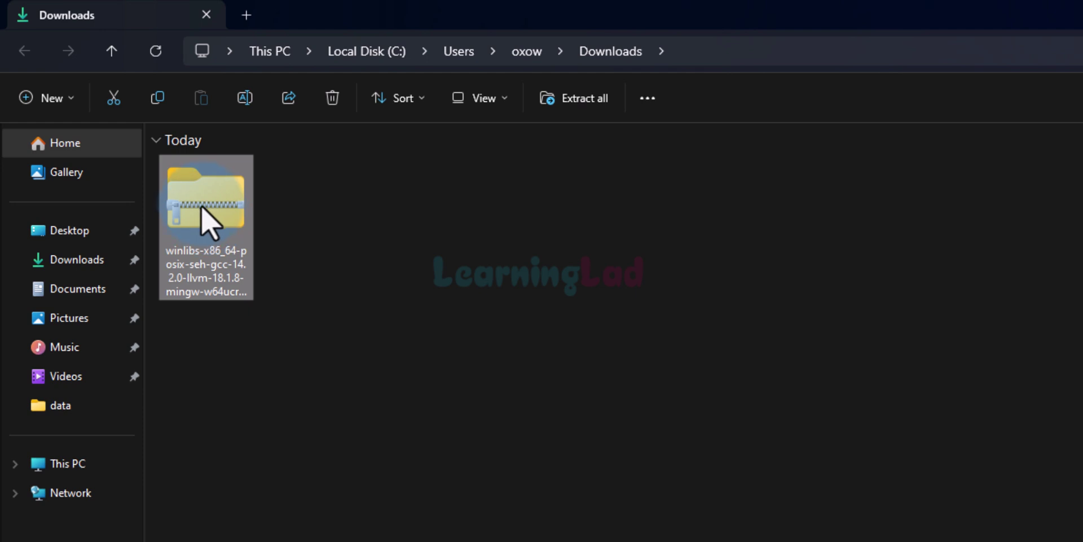
- Extract the downloaded WinLibs zip archive to the root of Local Disk (C:), keeping the option to show extracted files when complete
right_click(231, 206)
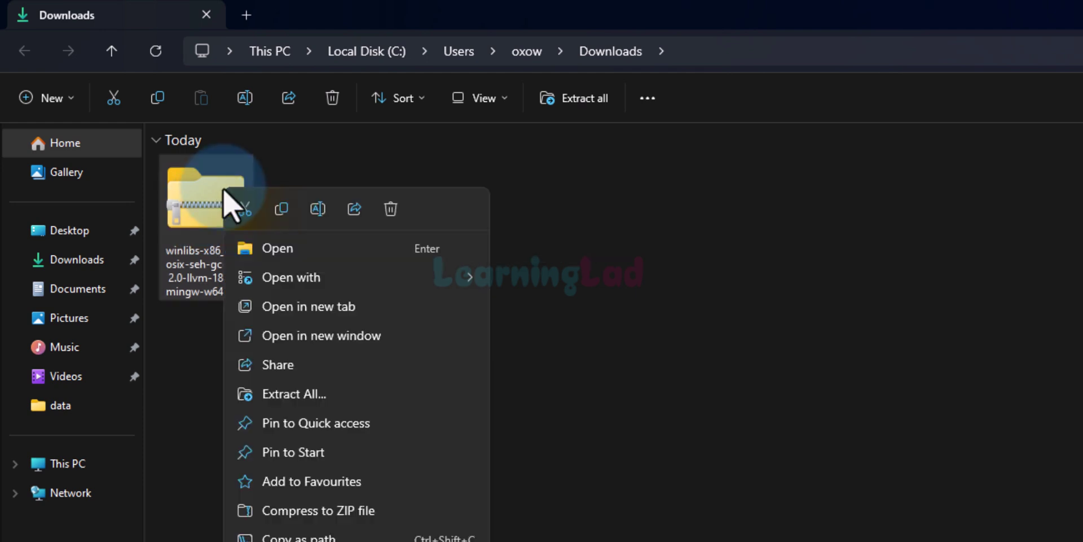
left_click(354, 392)
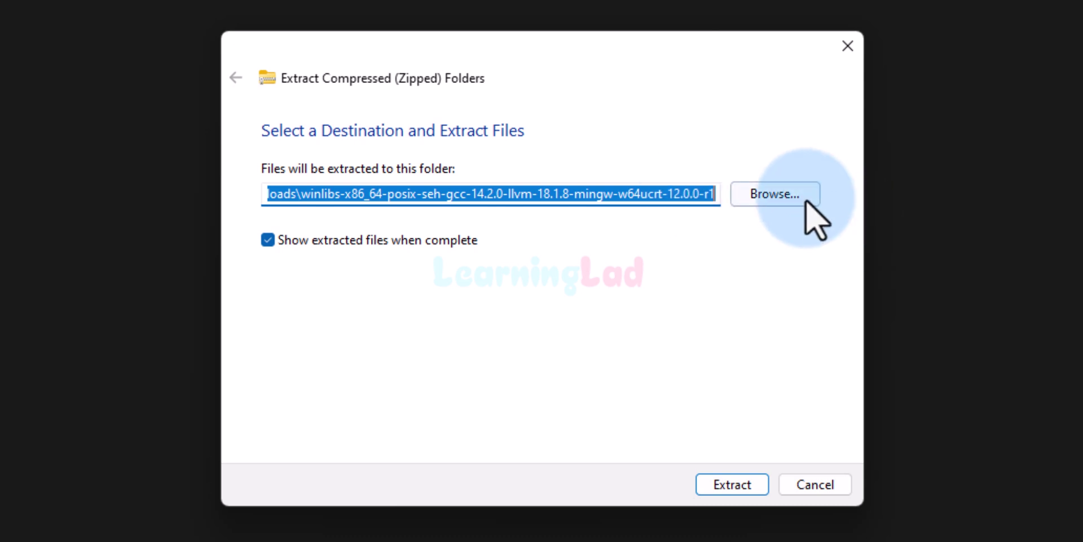
left_click(774, 194)
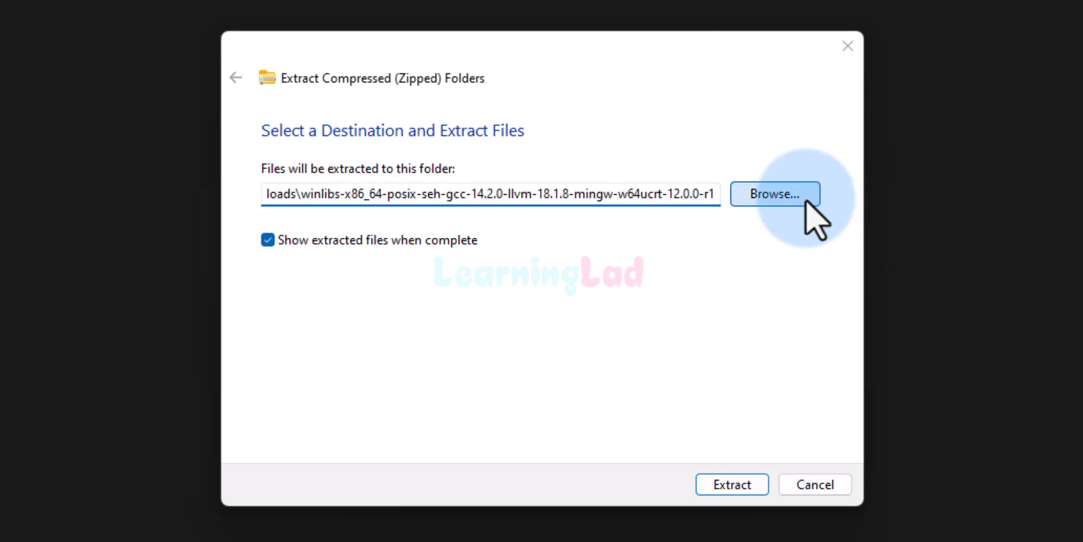
scroll(353, 372, "down", 2)
left_click(316, 437)
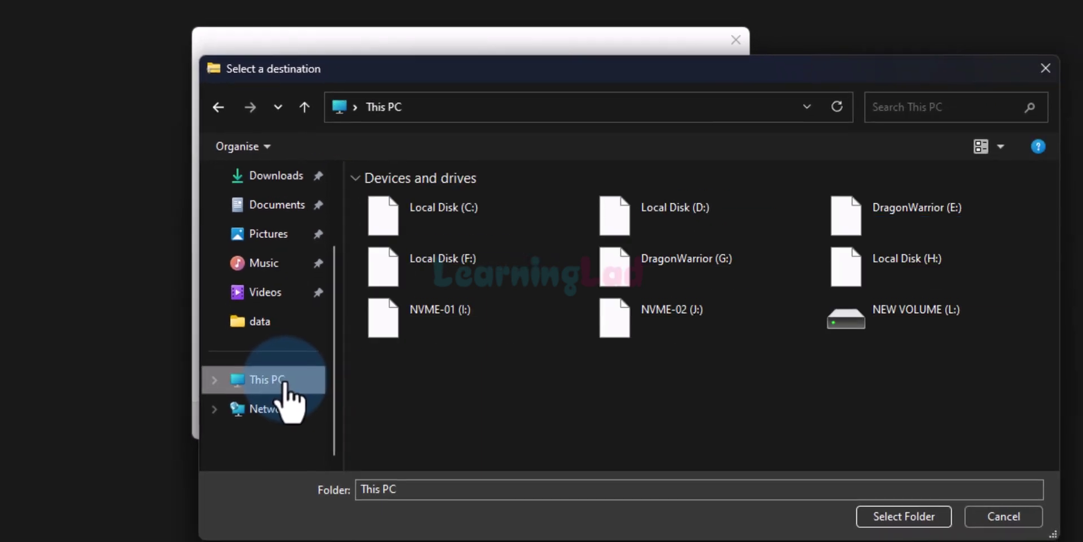
double_click(469, 223)
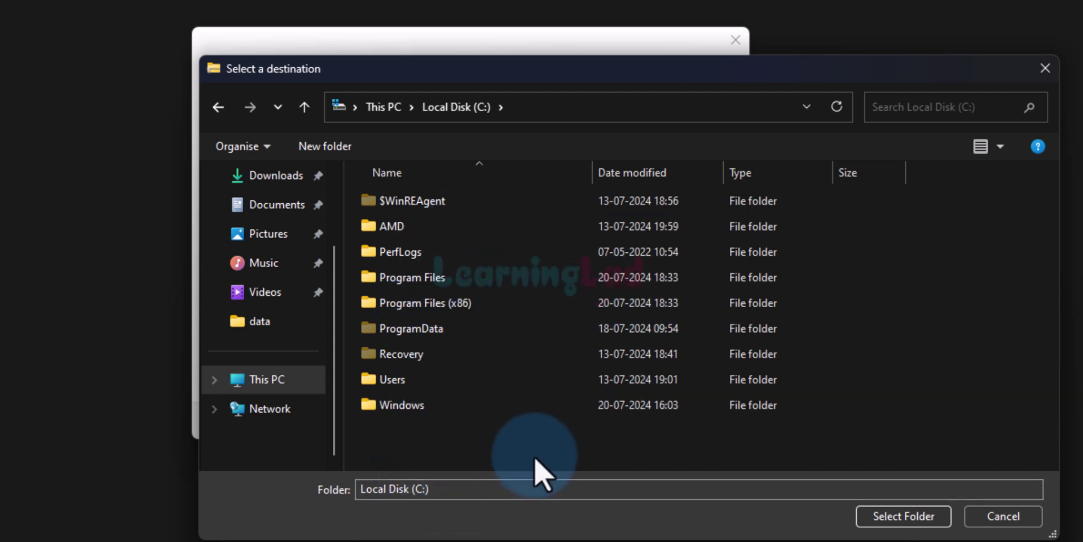
left_click(920, 518)
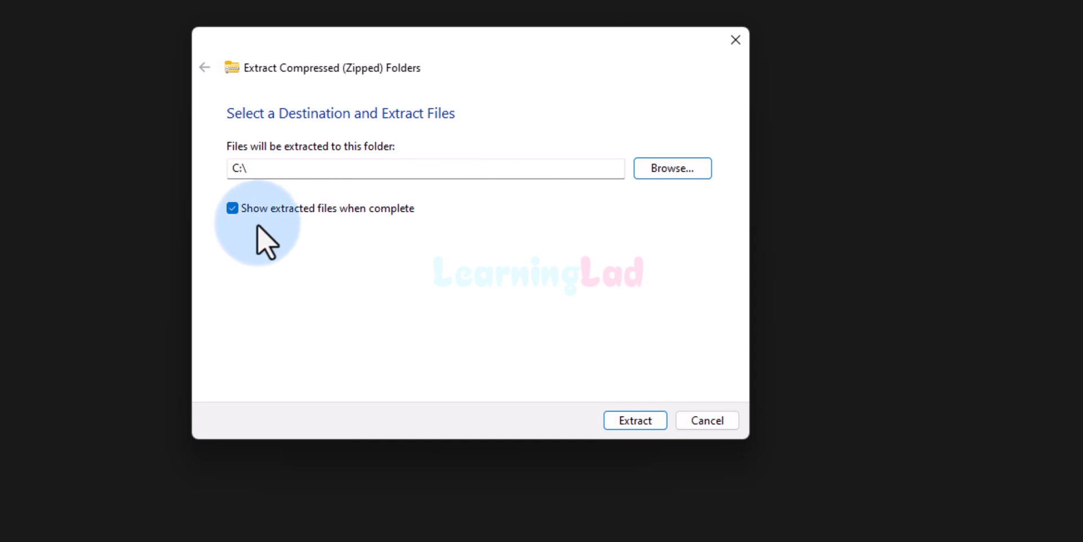
left_click(638, 421)
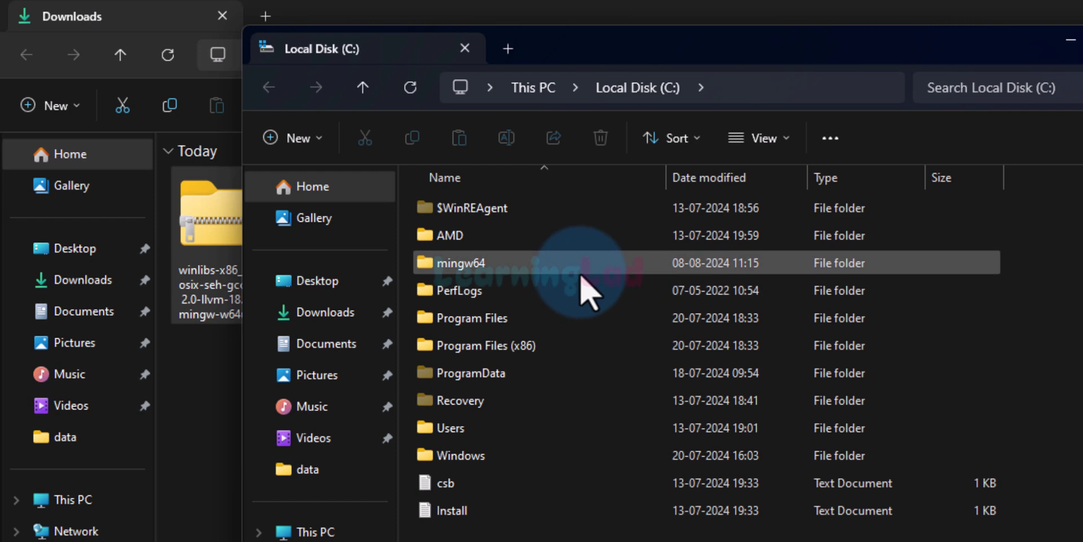
- Maximize the Local Disk (C:) window and open the bin folder inside the extracted mingw64 folder
mouse_move(581, 289)
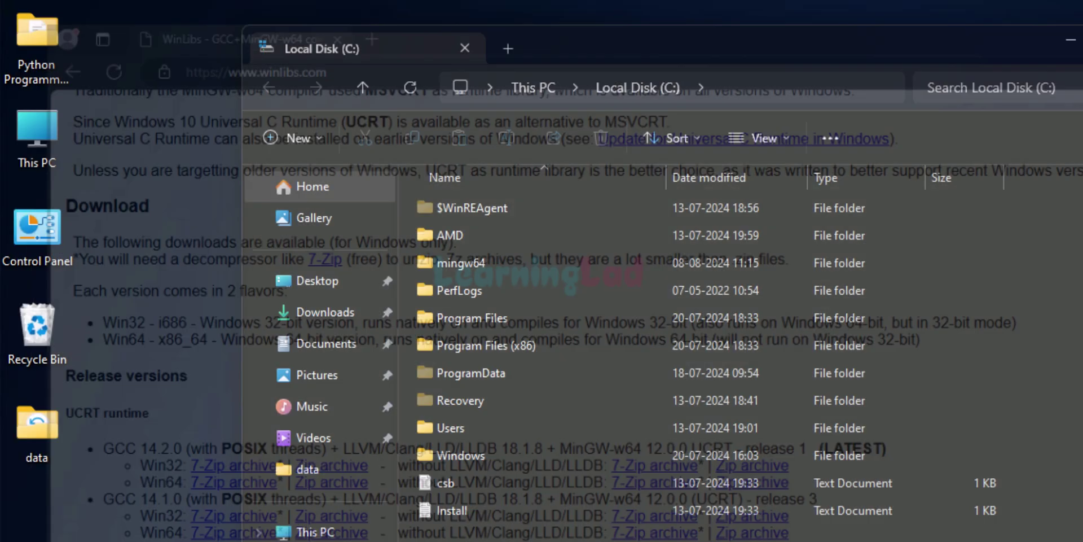
key("super+Up")
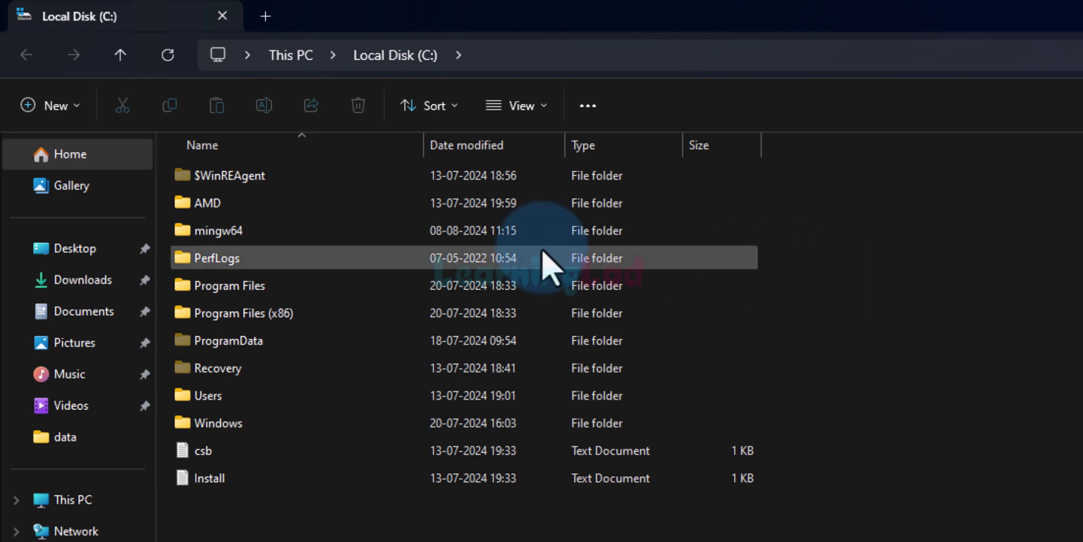
left_click(411, 234)
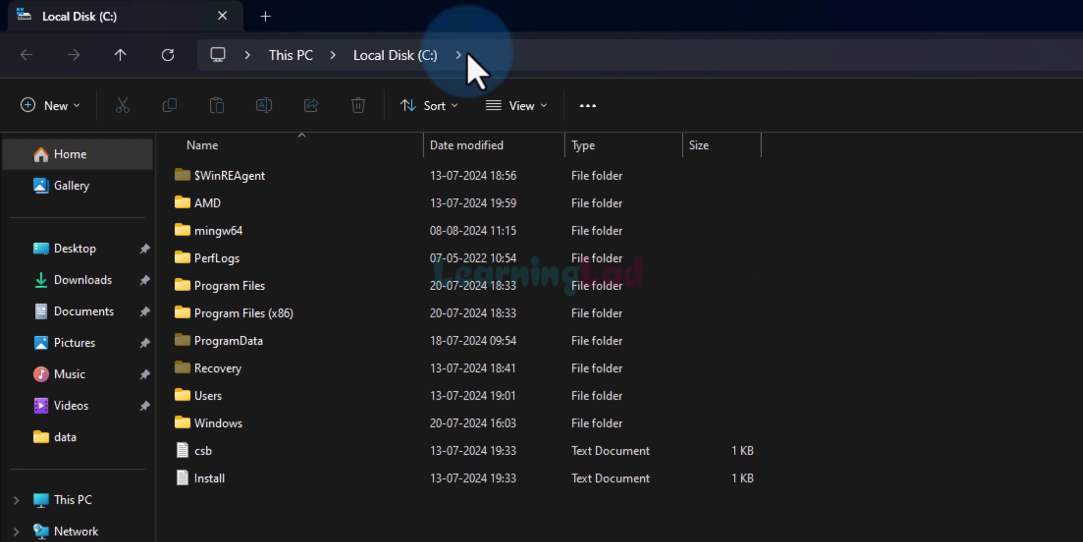
mouse_move(312, 231)
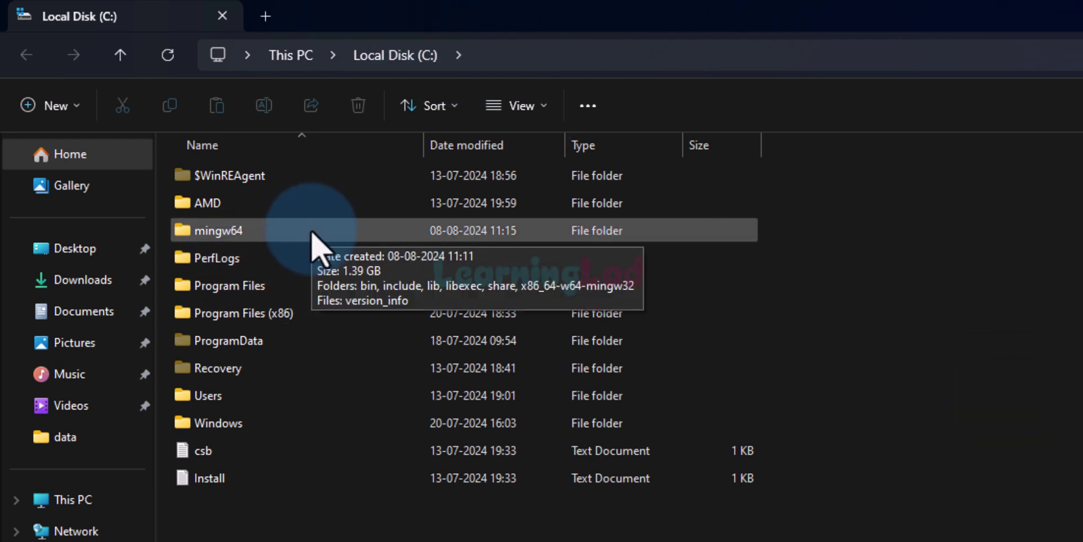
double_click(312, 231)
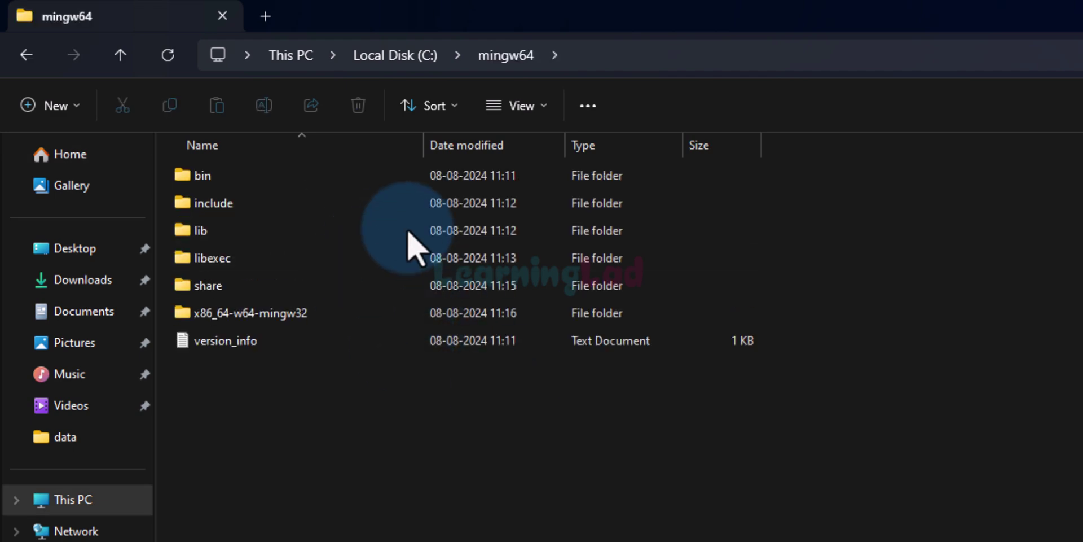
double_click(414, 176)
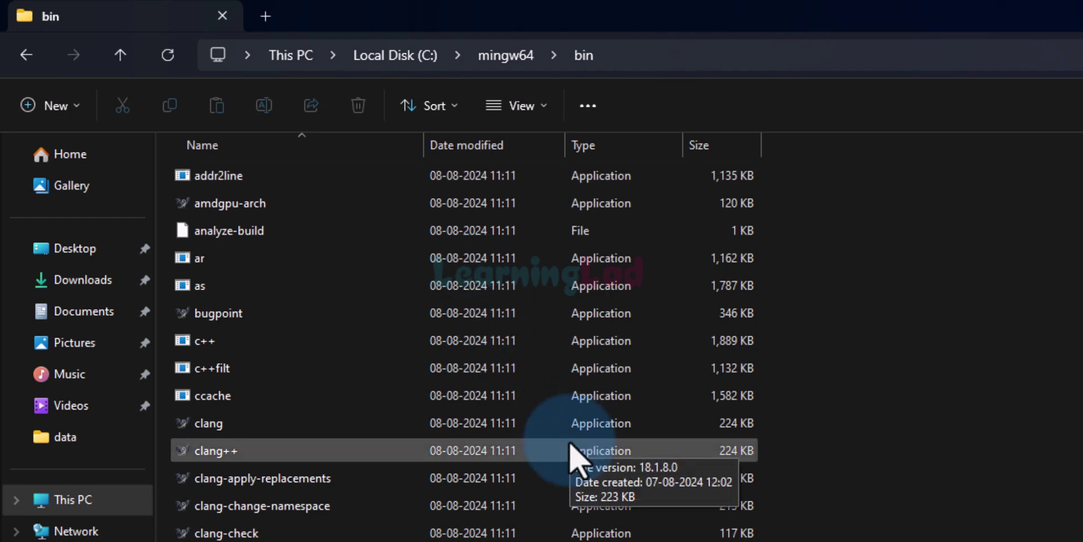
- Look through the compiler programs in the bin folder and copy the folder path C:\mingw64\bin
scroll(702, 496, "down", 5)
scroll(702, 497, "down", 4)
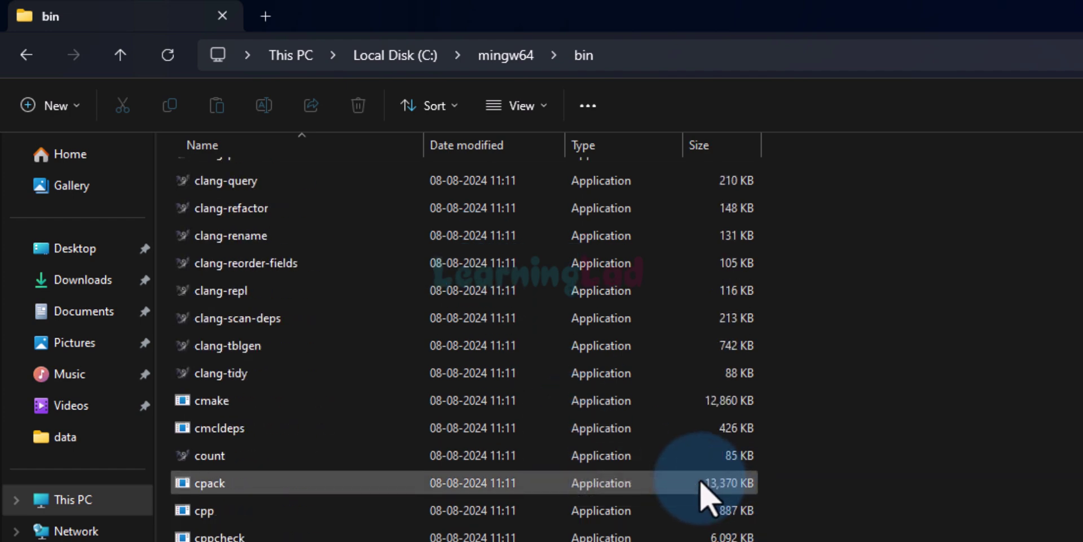
scroll(702, 497, "down", 2)
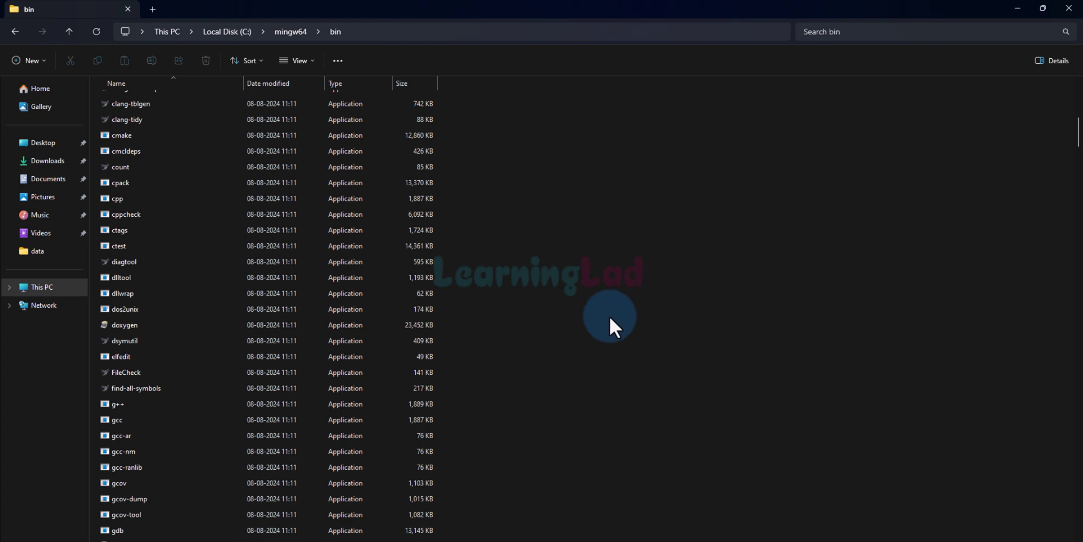
scroll(609, 316, "up", 8)
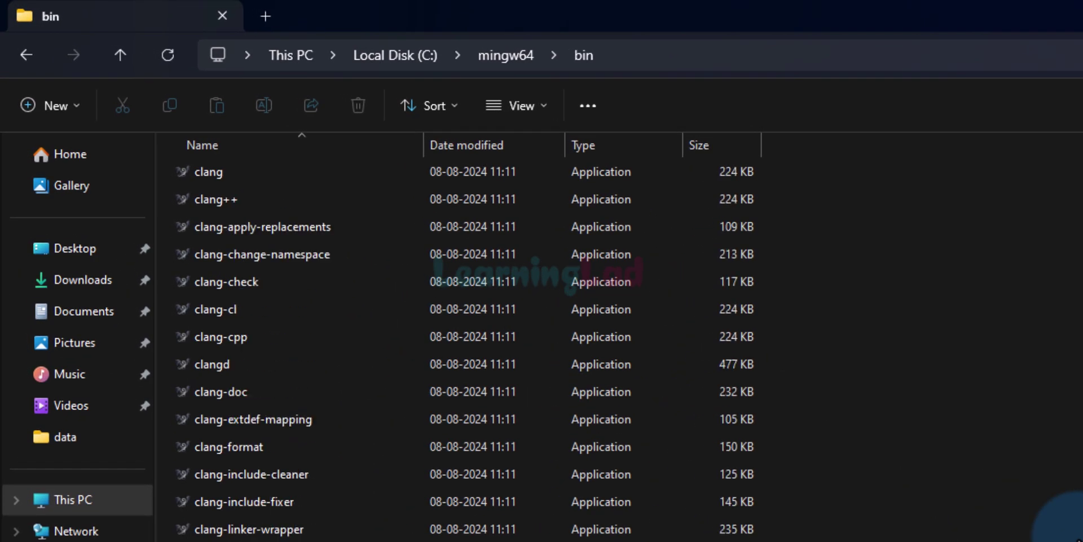
scroll(462, 339, "up", 3)
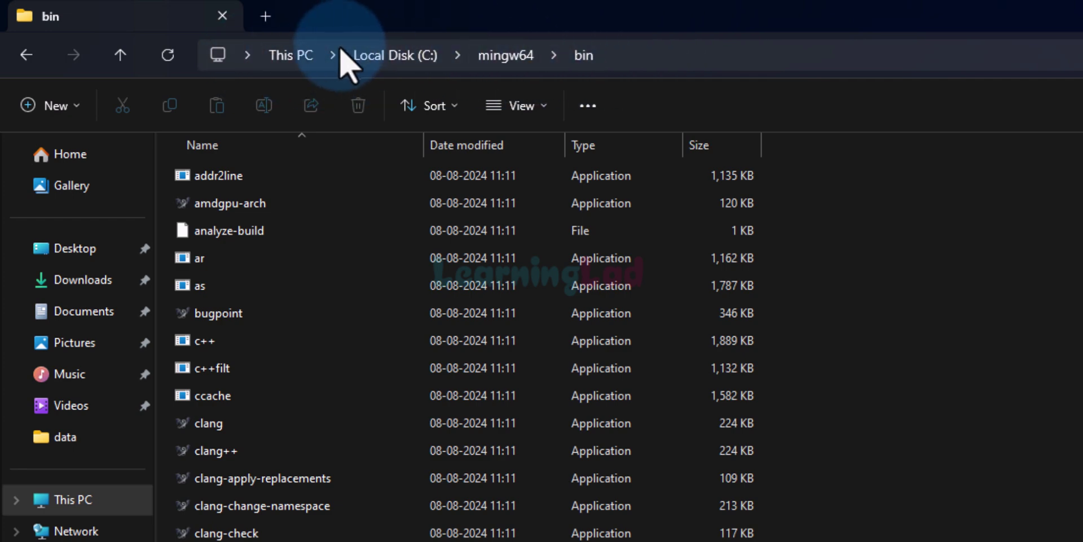
left_click(681, 57)
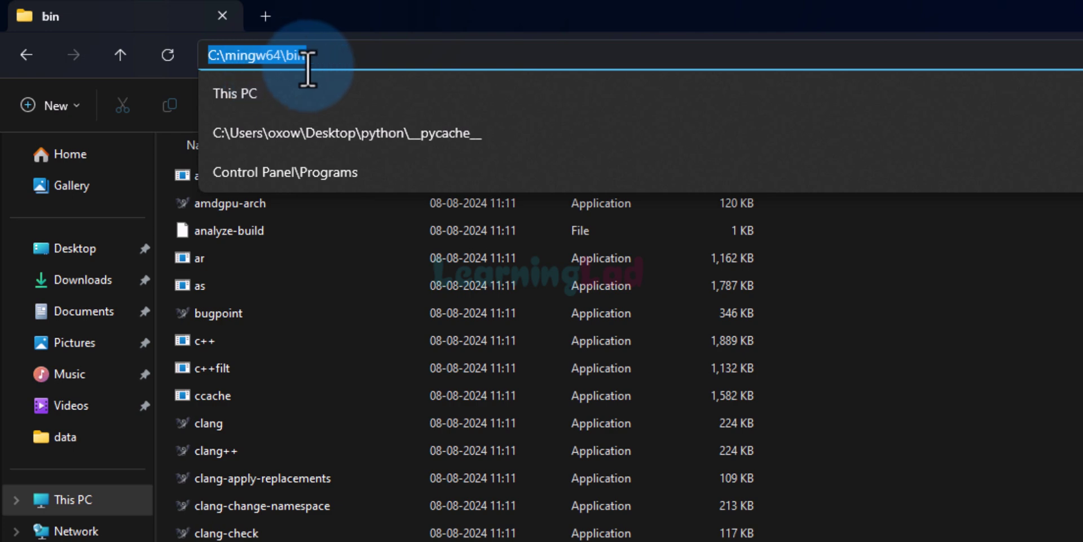
right_click(279, 54)
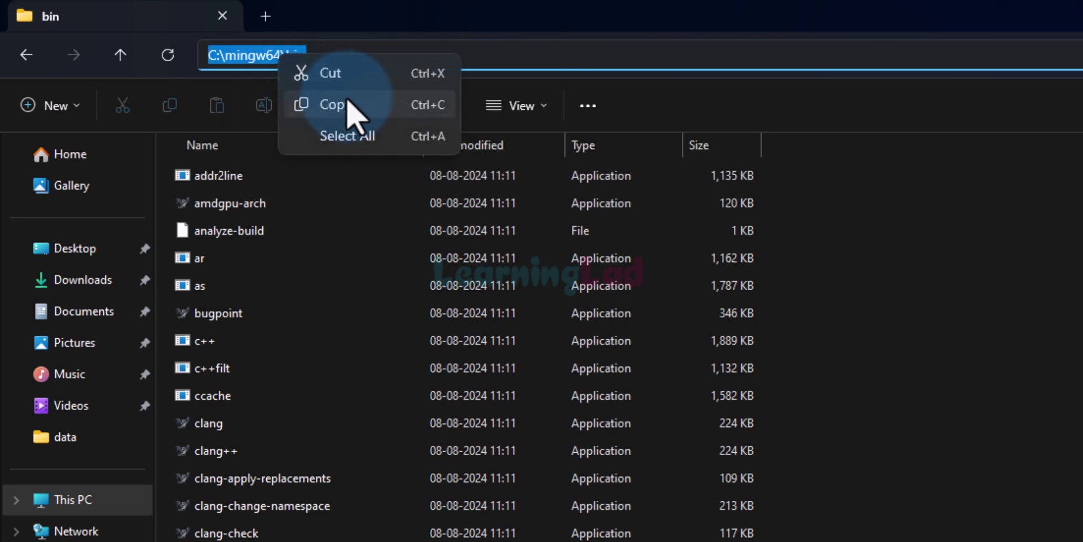
left_click(372, 113)
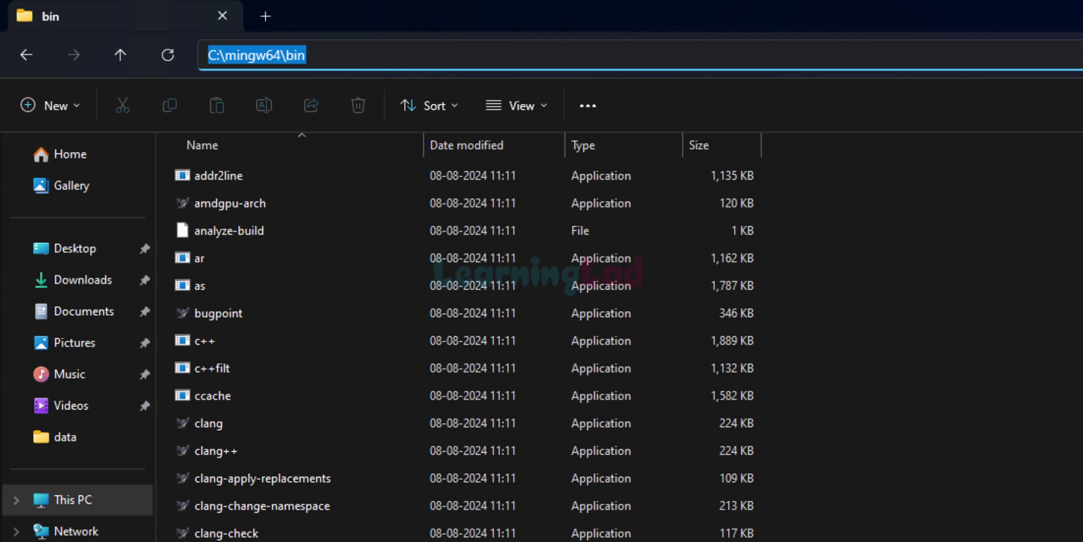
key("Escape")
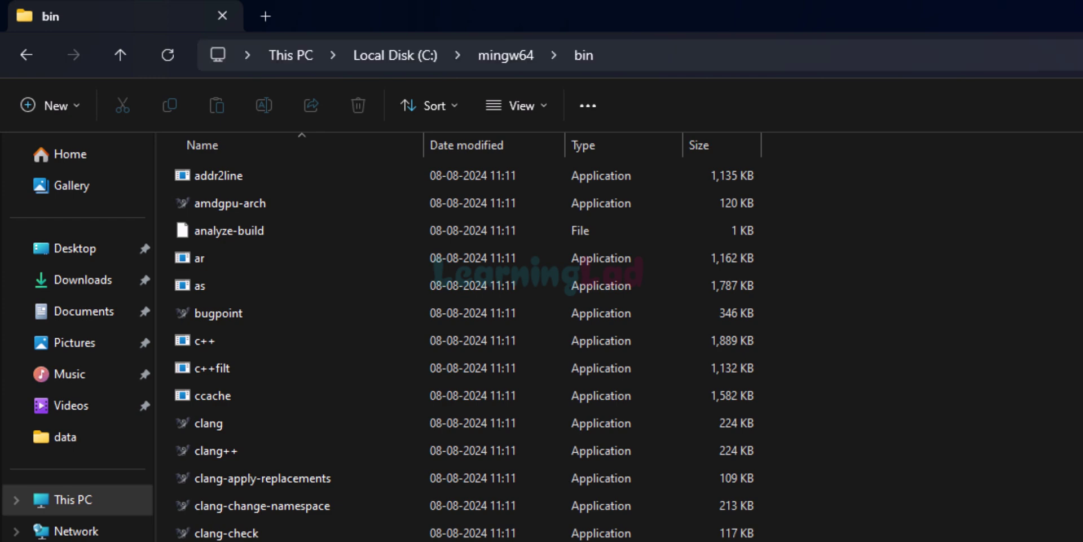
- Show the desktop and open the environment variables settings for the current account through a system search for "edit enviro"
key("super+d")
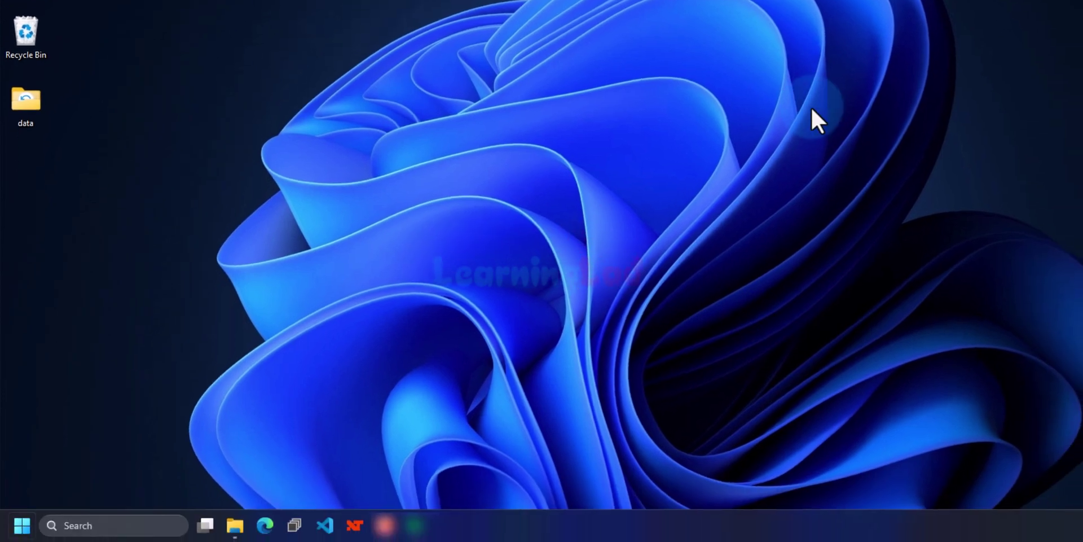
key("super")
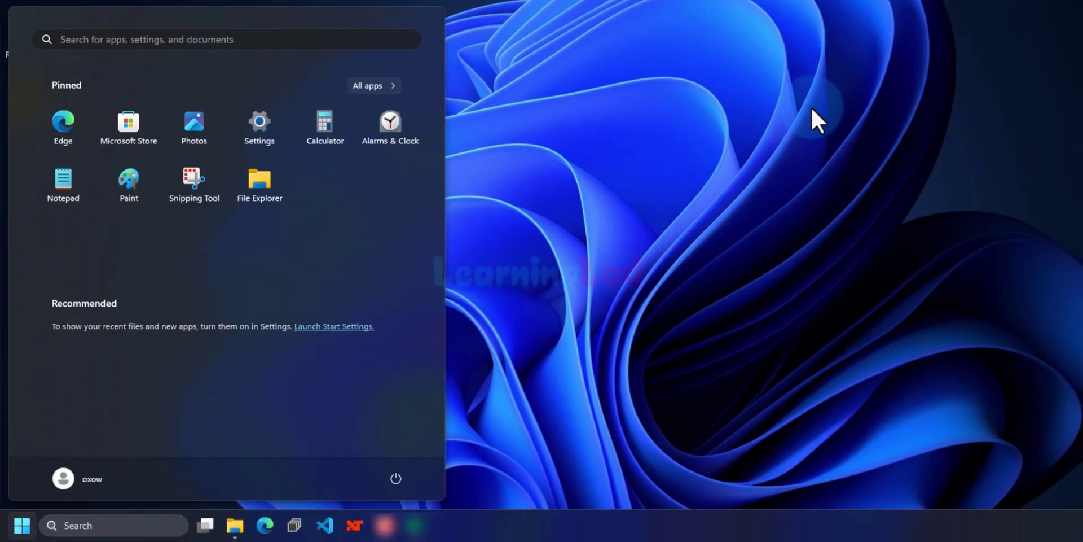
type("edit enviro")
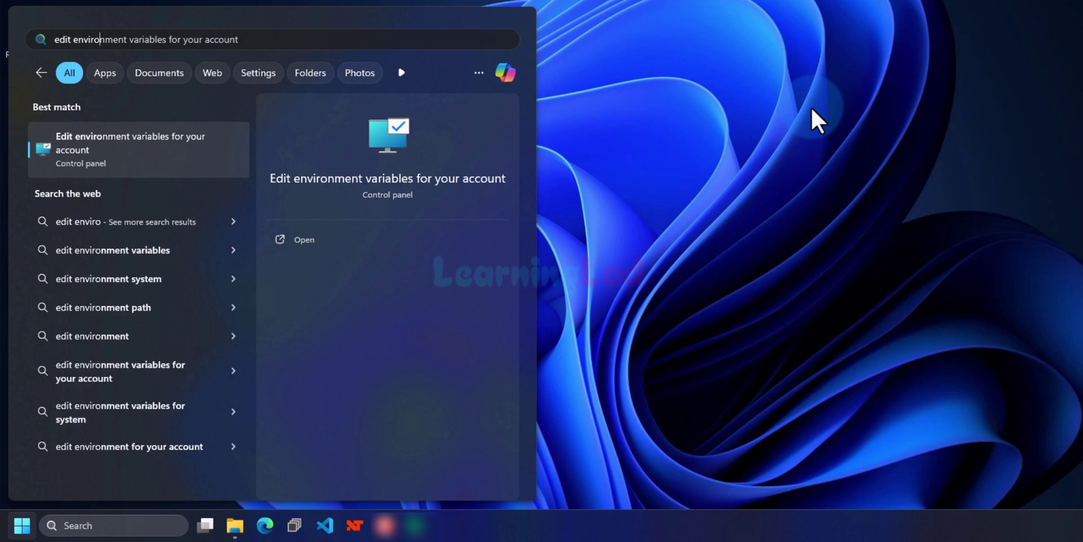
left_click(144, 158)
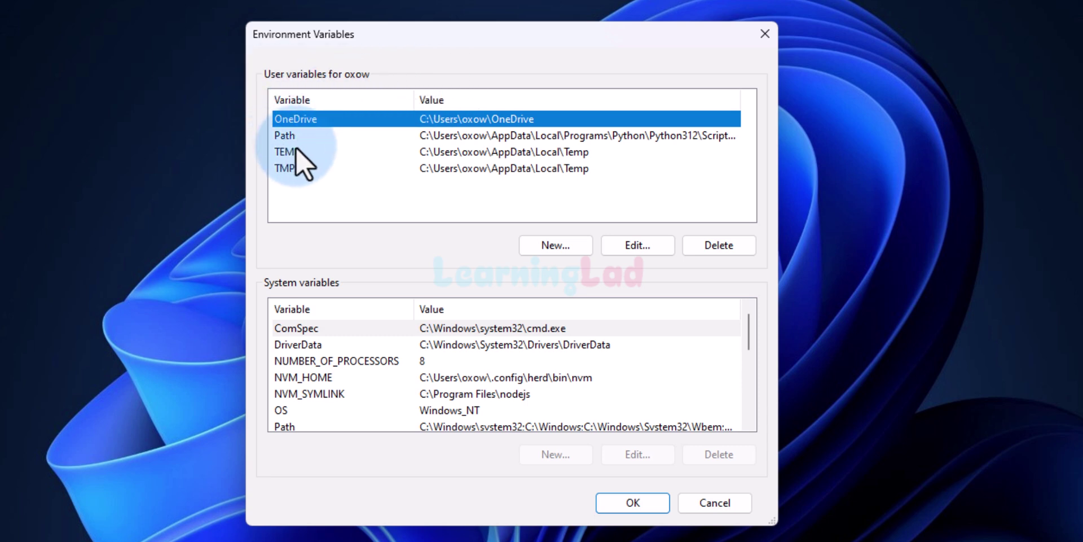
- Add C:\mingw64\bin as a new entry to the user Path variable and save the environment variable changes
left_click(327, 137)
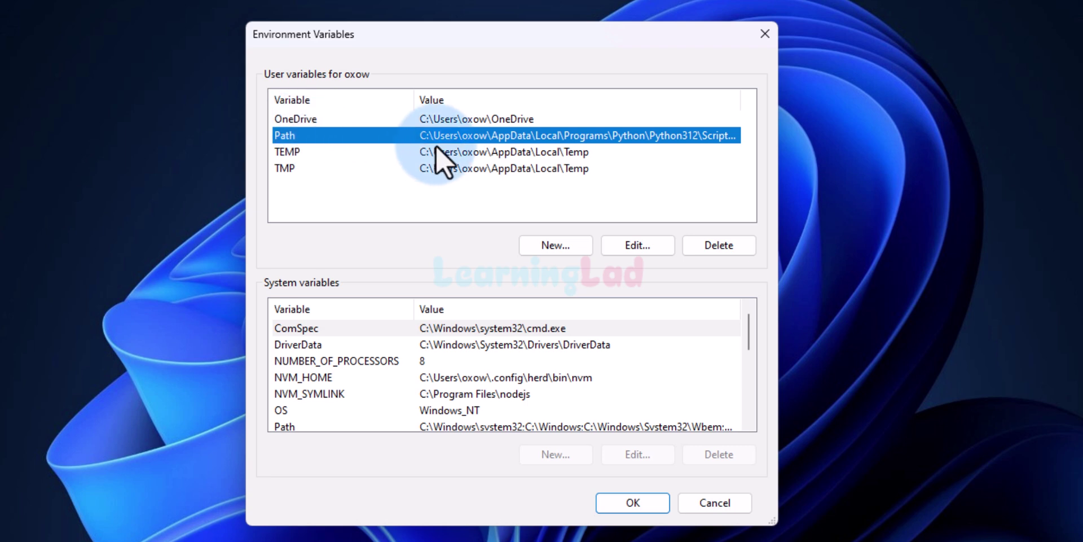
left_click(637, 245)
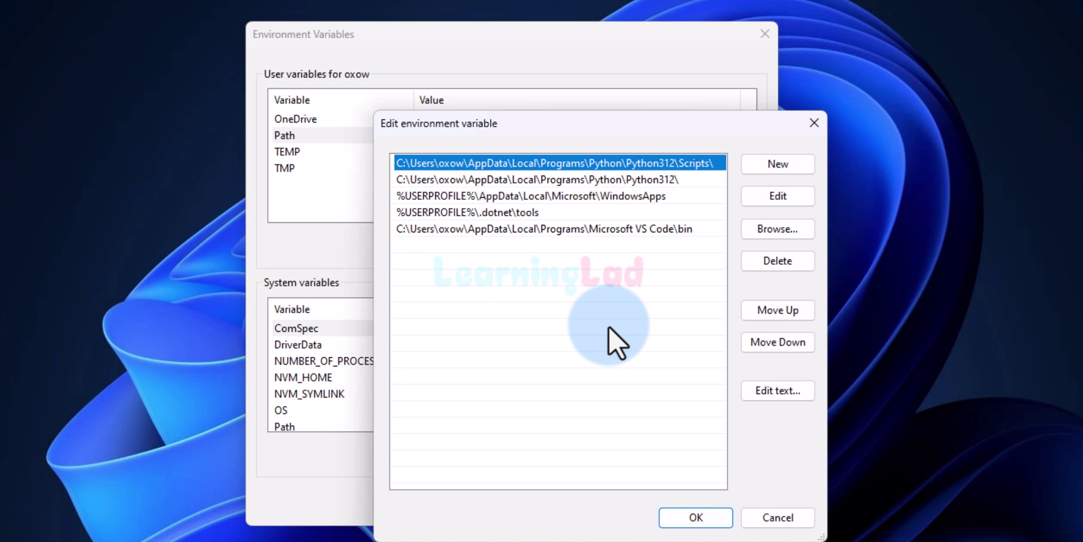
left_click(807, 164)
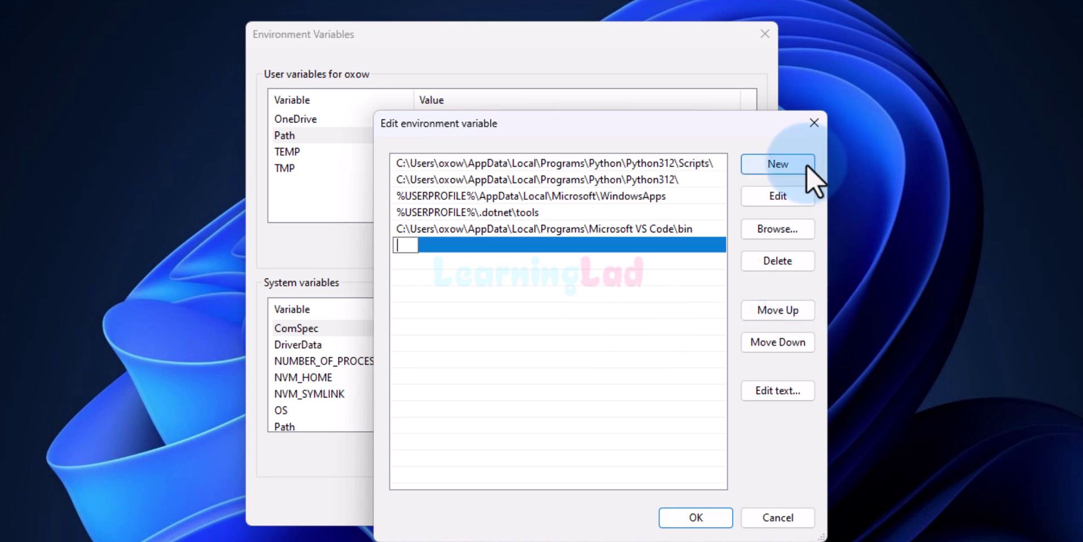
key("ctrl+v")
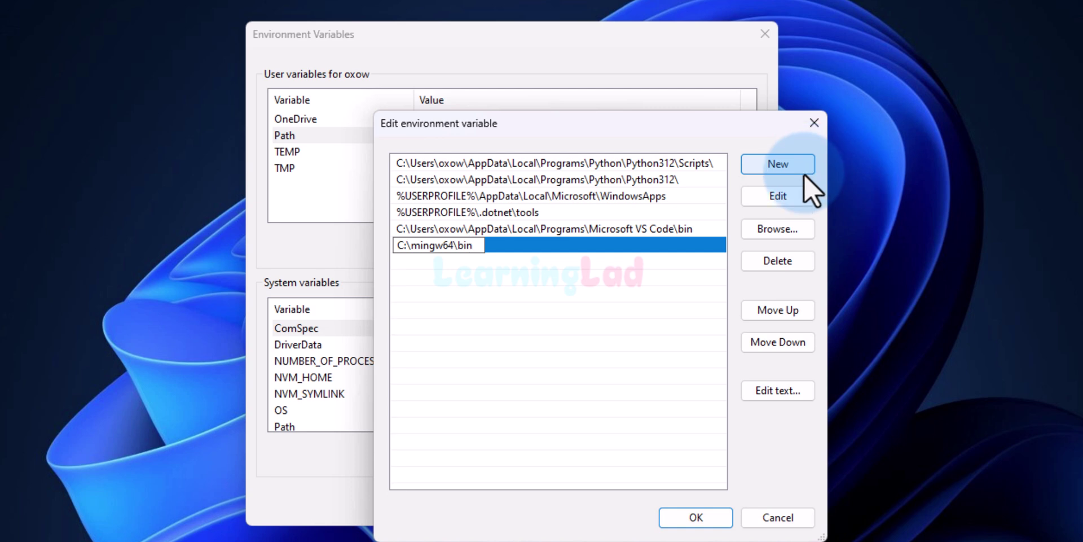
left_click(689, 367)
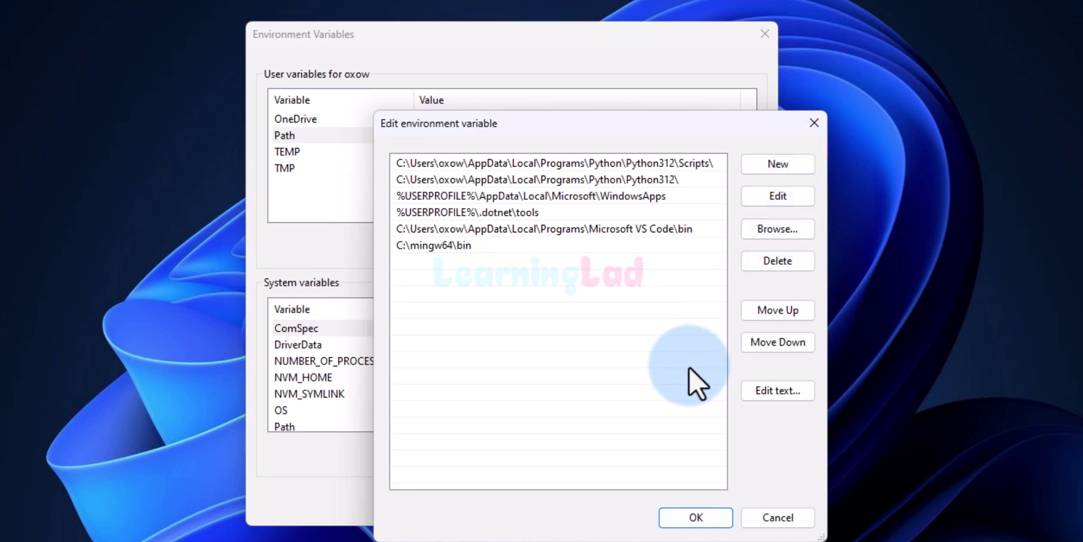
left_click(699, 519)
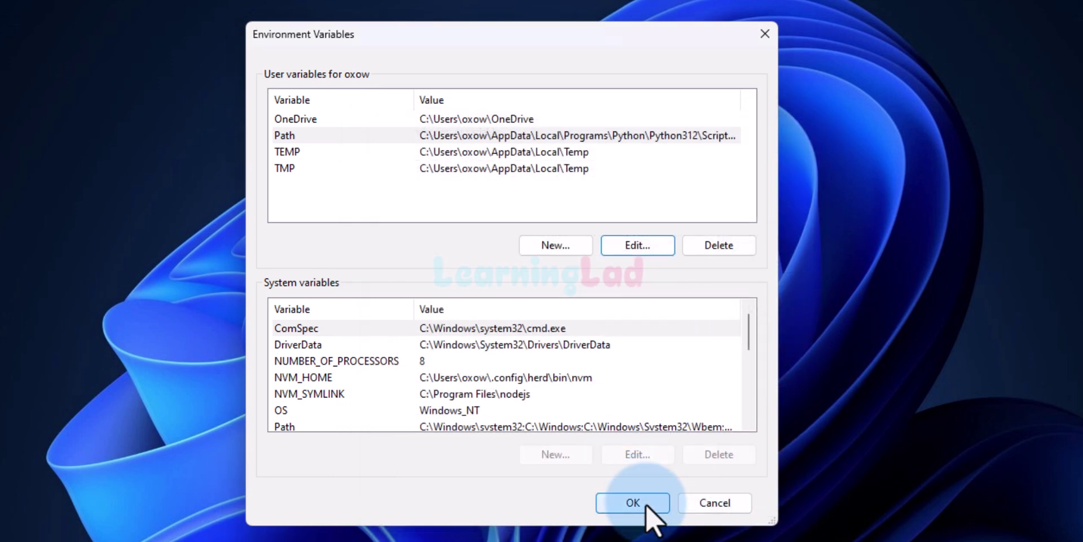
left_click(646, 504)
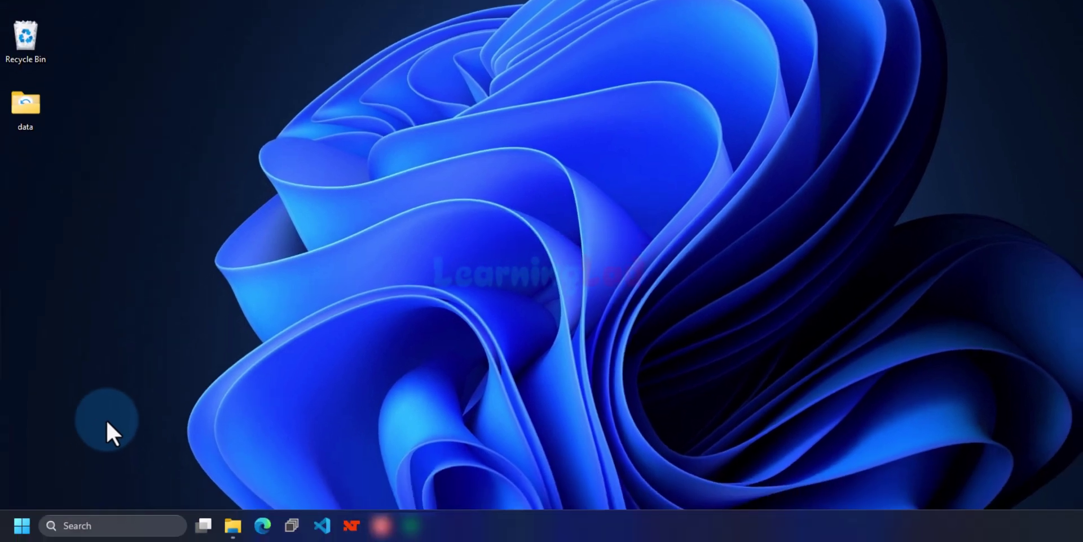
- Open Command Prompt and check the installed C compiler with gcc --version
key("super")
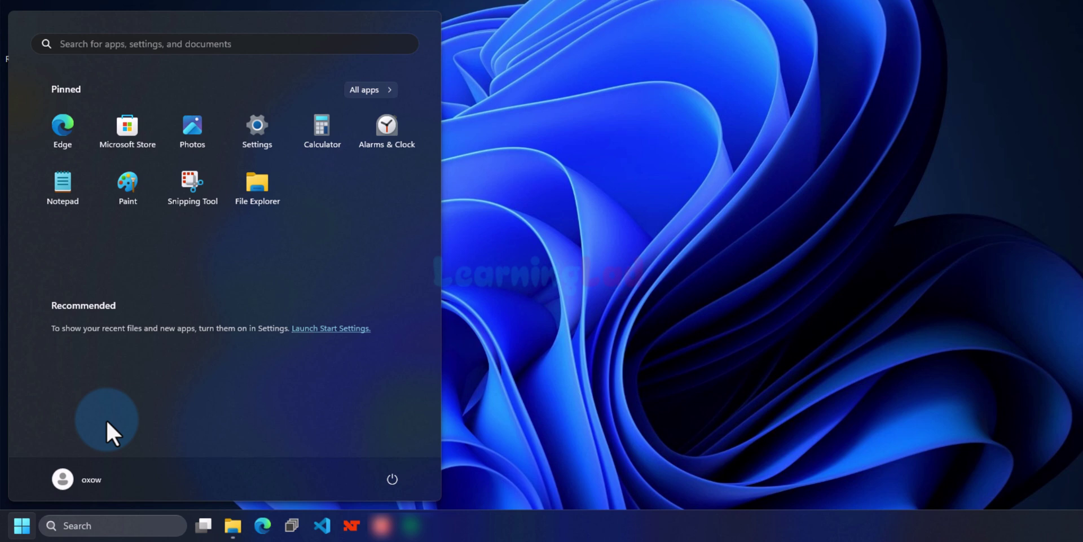
type("cmd")
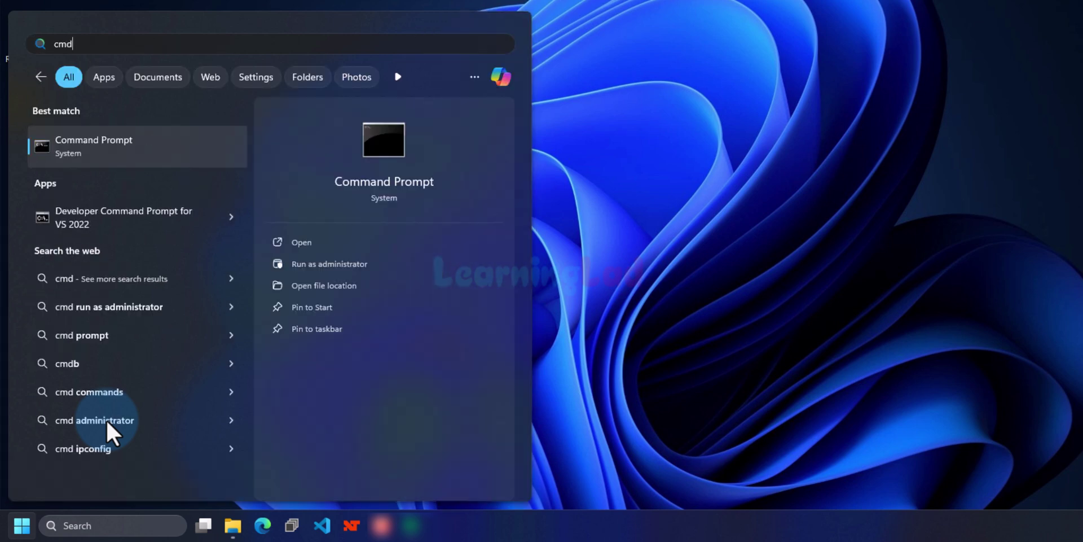
left_click(172, 139)
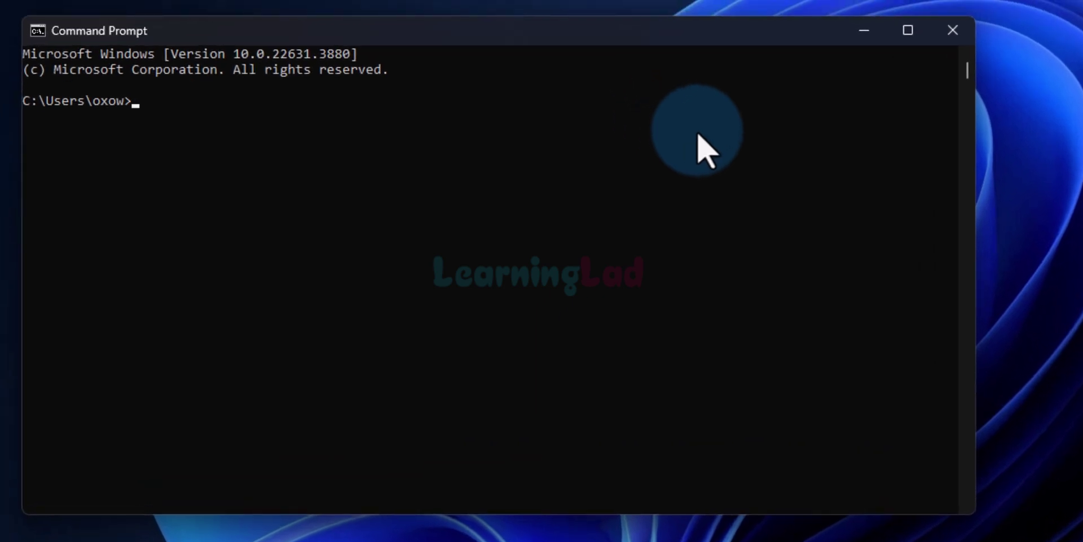
type("gcc --version")
key("Return")
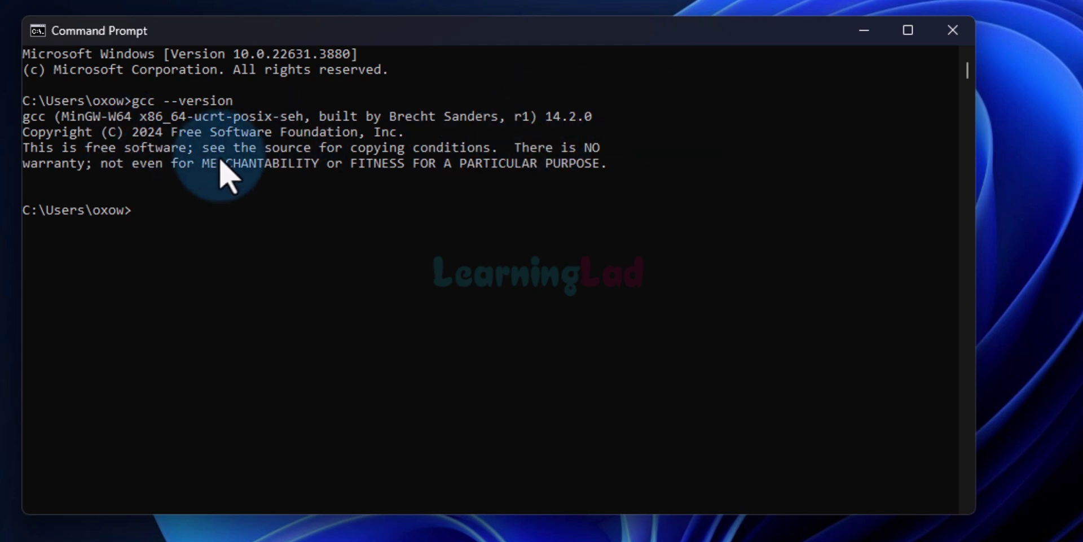
- Check the C++ compiler and the debugger with g++ --version and gdb --version
left_click(470, 258)
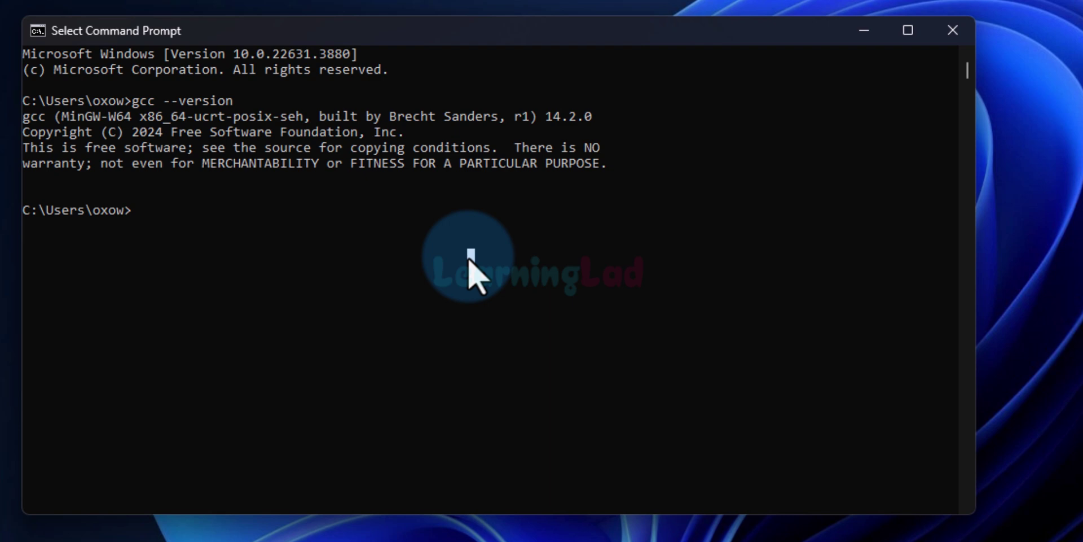
type("g++ --version")
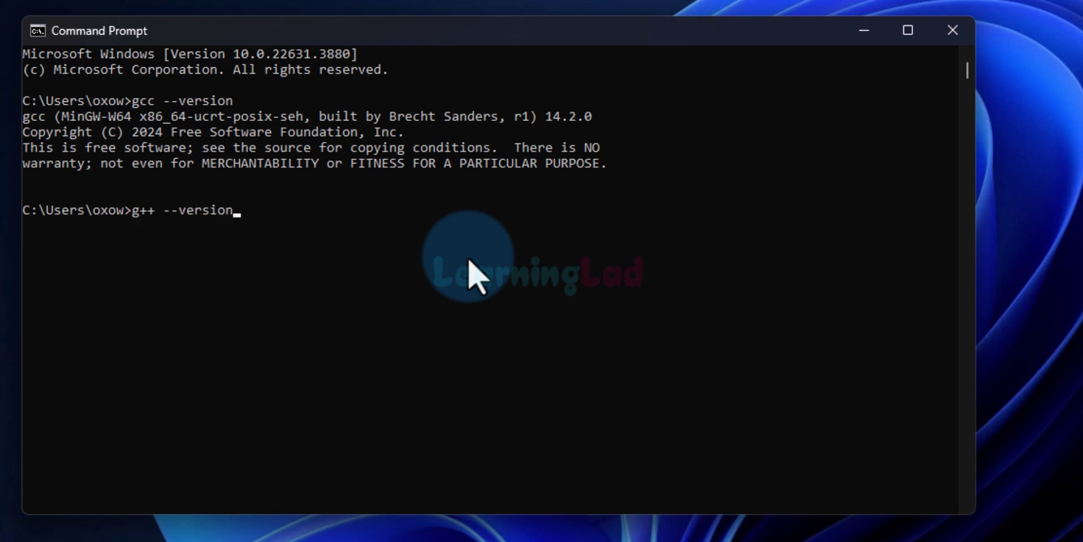
key("Return")
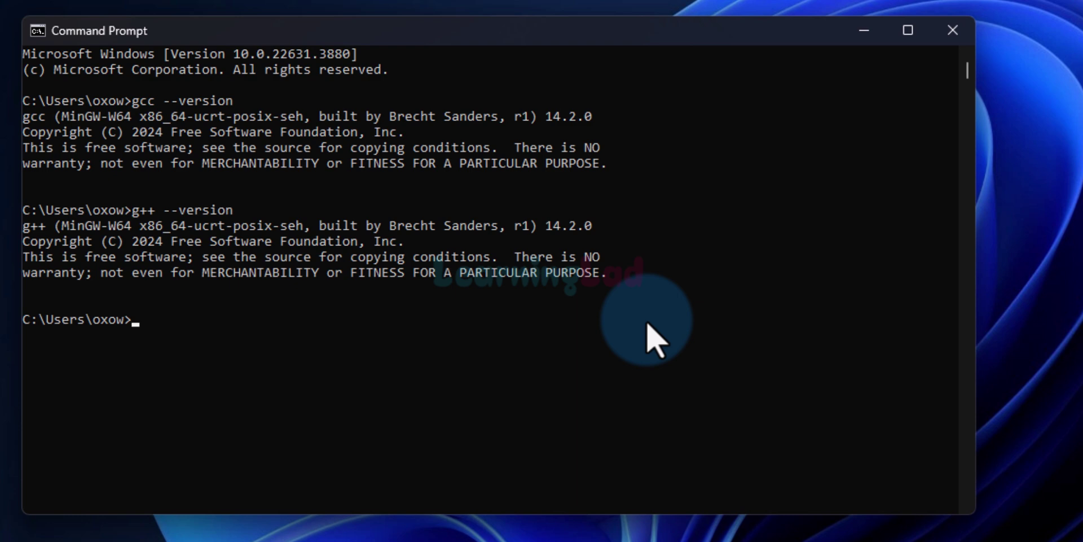
type("gdb --version")
key("Return")
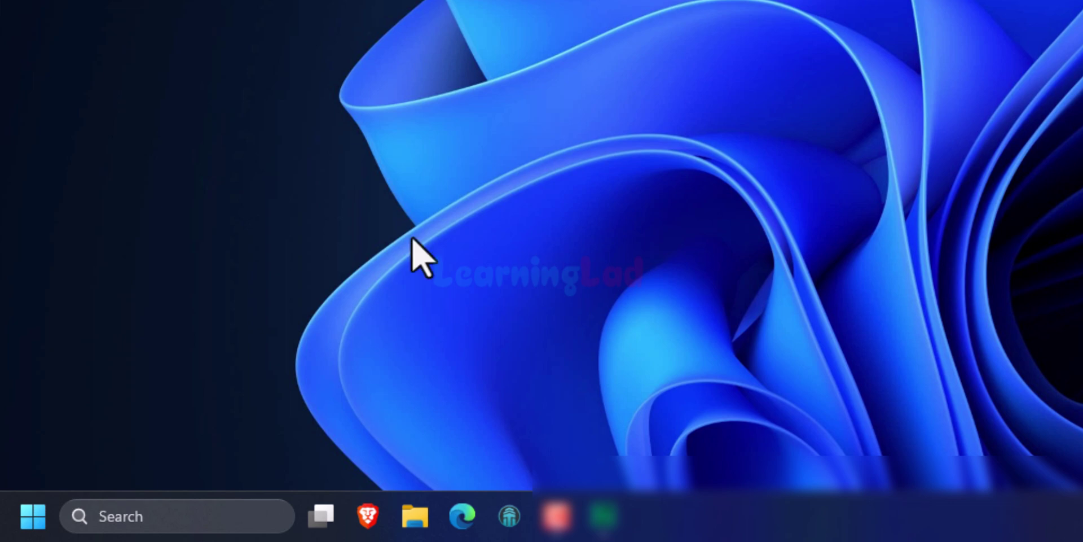
- Switch to Microsoft Edge, search the web for "codeblocks ide" and open the official Code::Blocks website
left_click(462, 515)
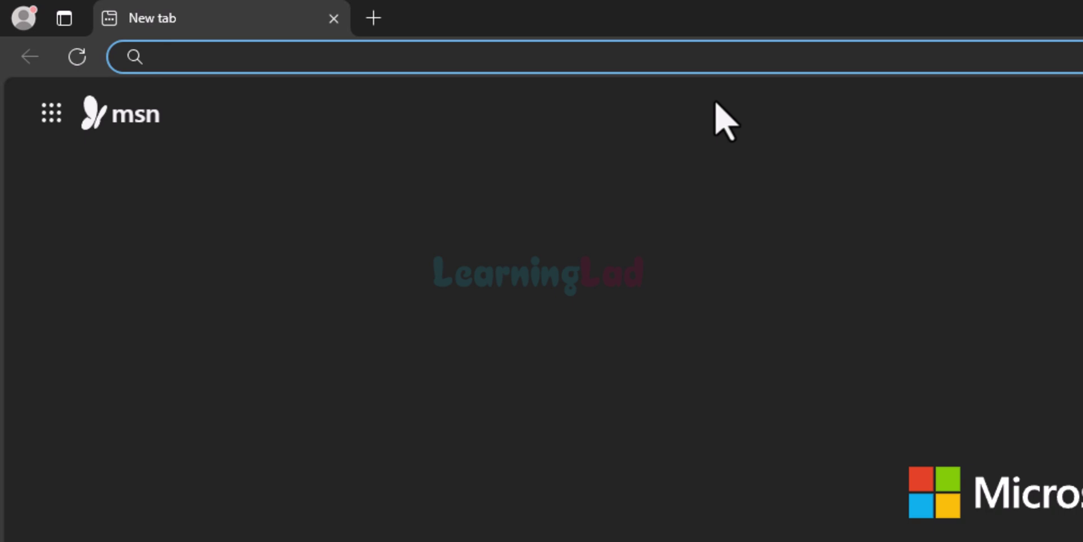
type("codeblocks ")
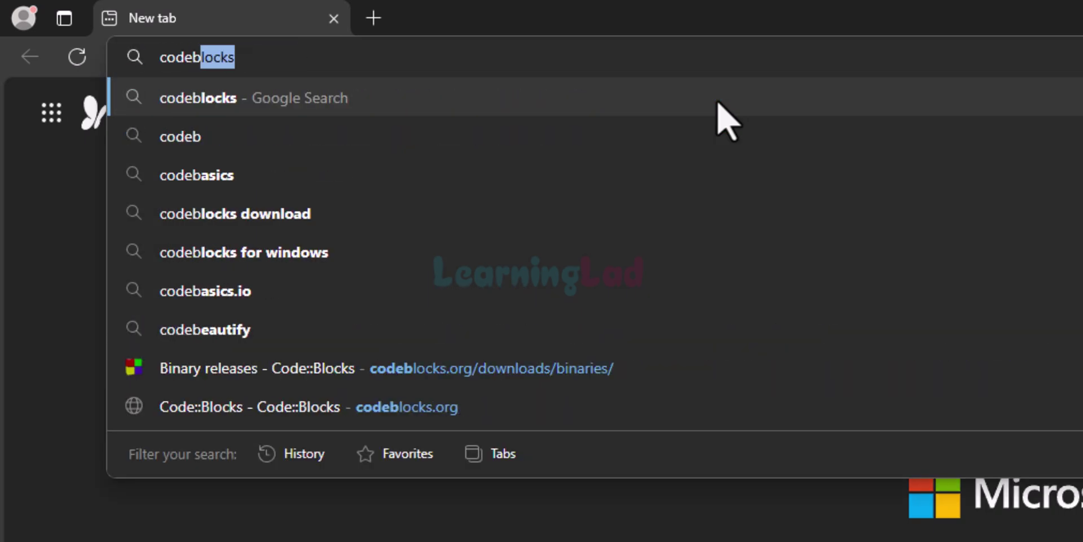
type("ide")
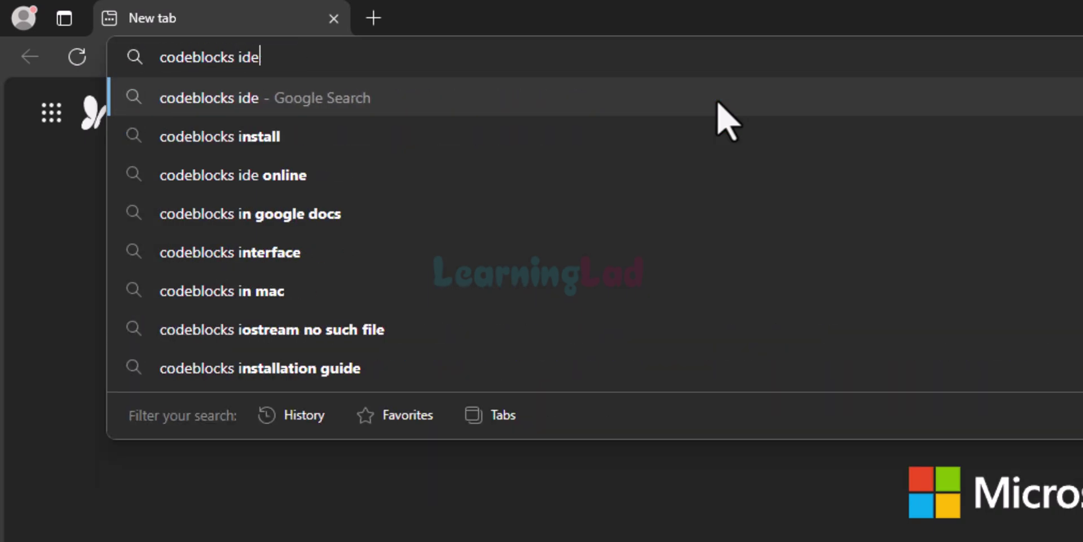
key("Return")
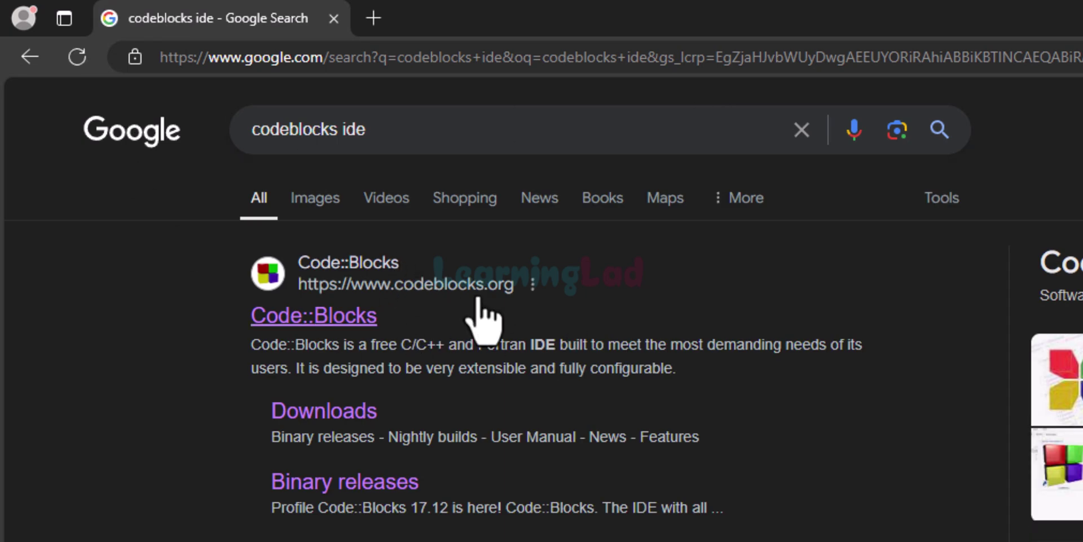
left_click(350, 322)
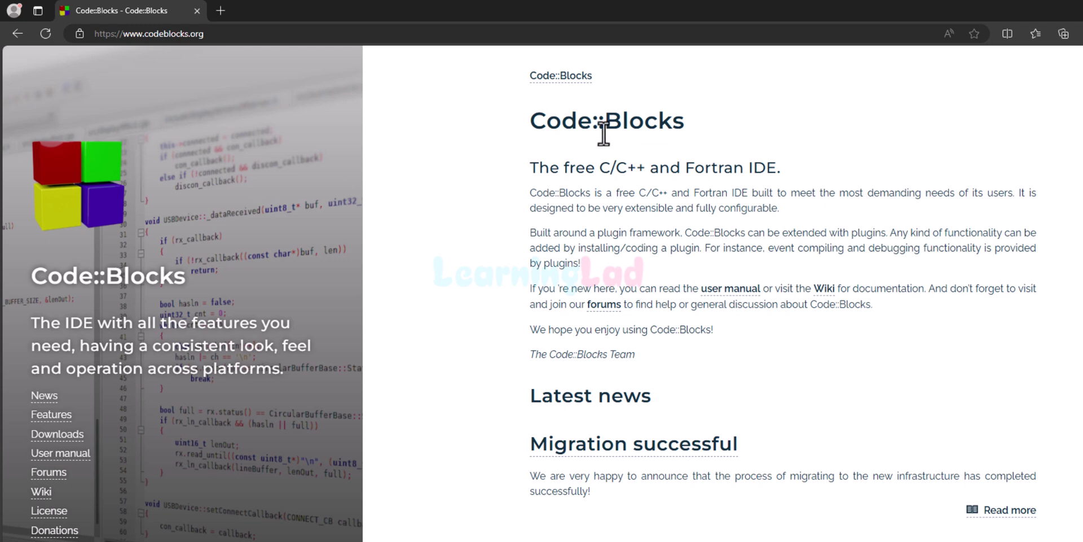
- Open the Code::Blocks binary releases download page and look through the setup packages for Microsoft Windows
left_click(58, 433)
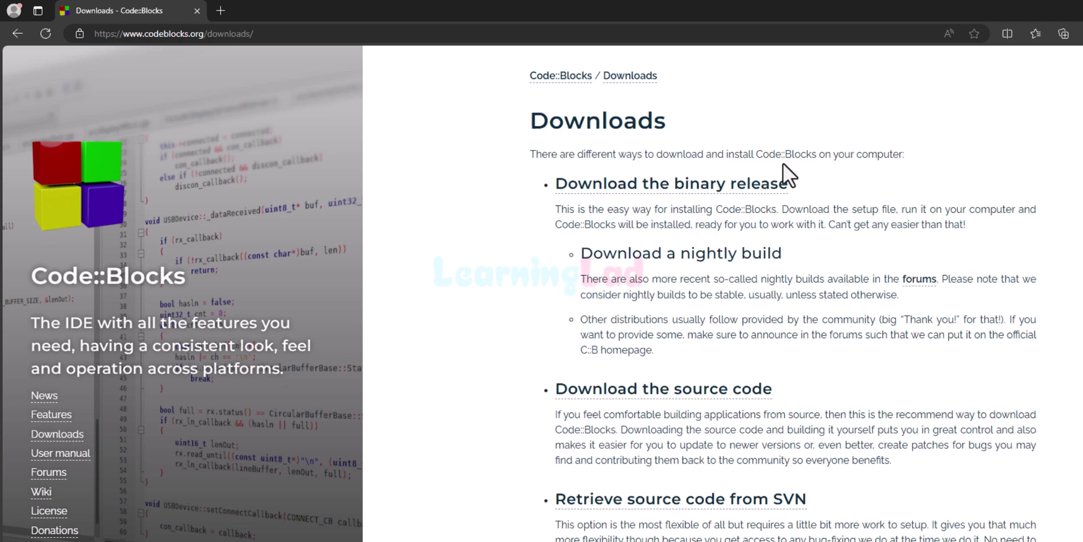
left_click(694, 191)
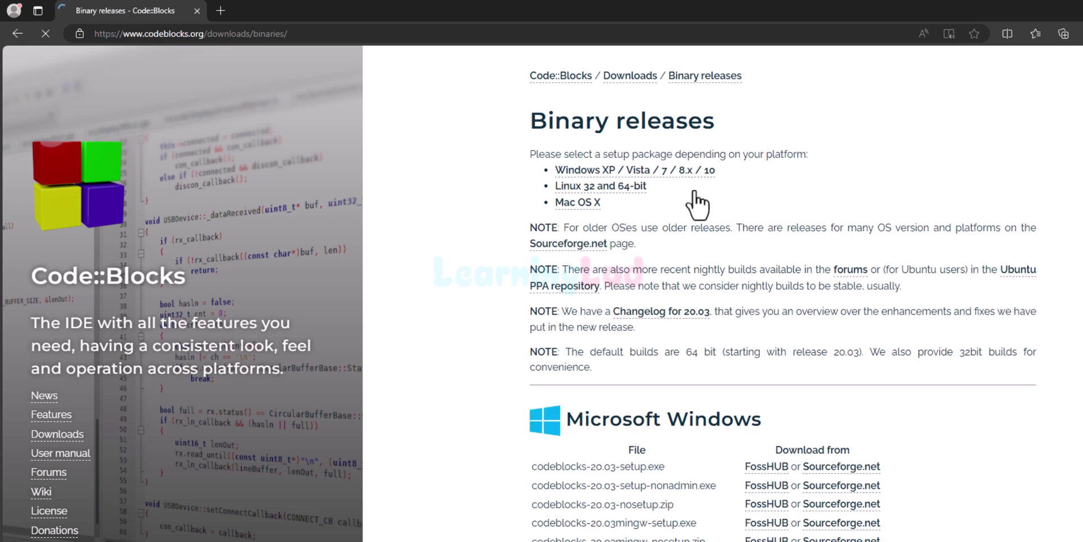
scroll(1047, 234, "down", 2)
scroll(1047, 234, "down", 2)
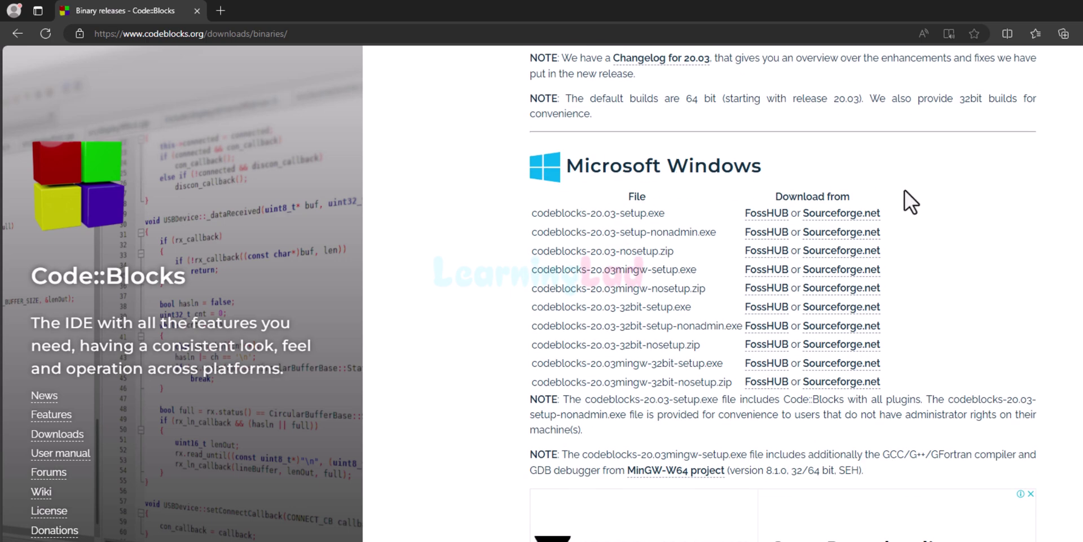
scroll(905, 191, "down", 2)
scroll(905, 192, "down", 4)
scroll(905, 192, "down", 6)
scroll(903, 191, "up", 12)
scroll(1020, 200, "up", 3)
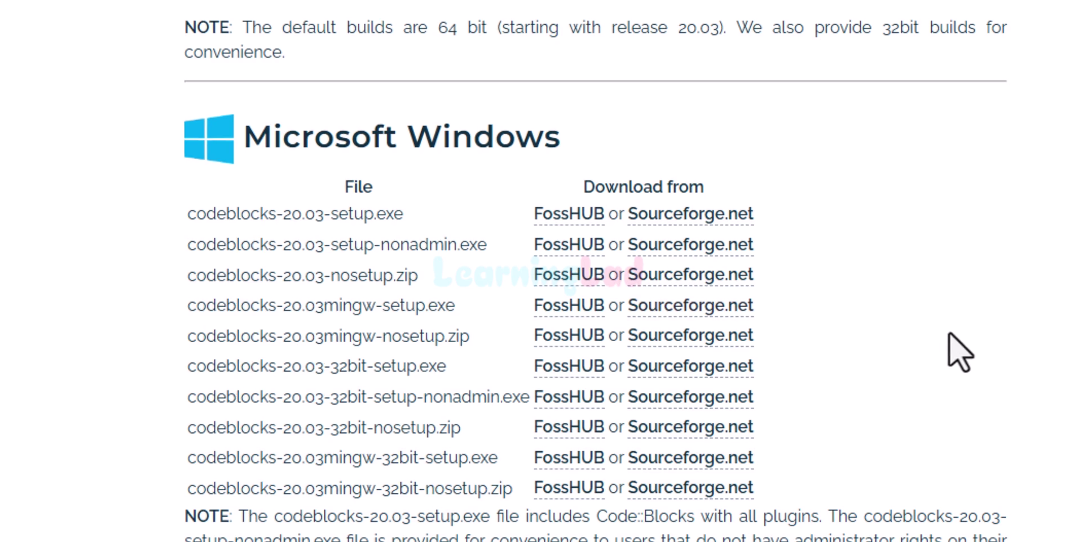